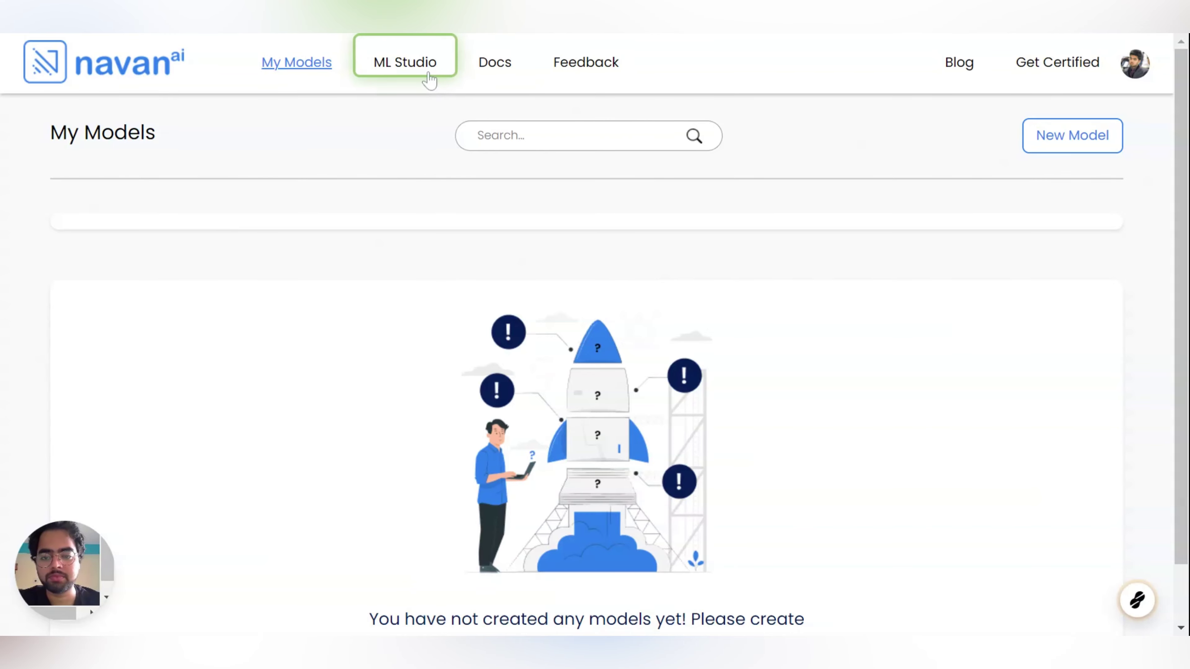
Step: Start a new image classification model in ML Studio using the EfficientNet B2 template
left_click(428, 77)
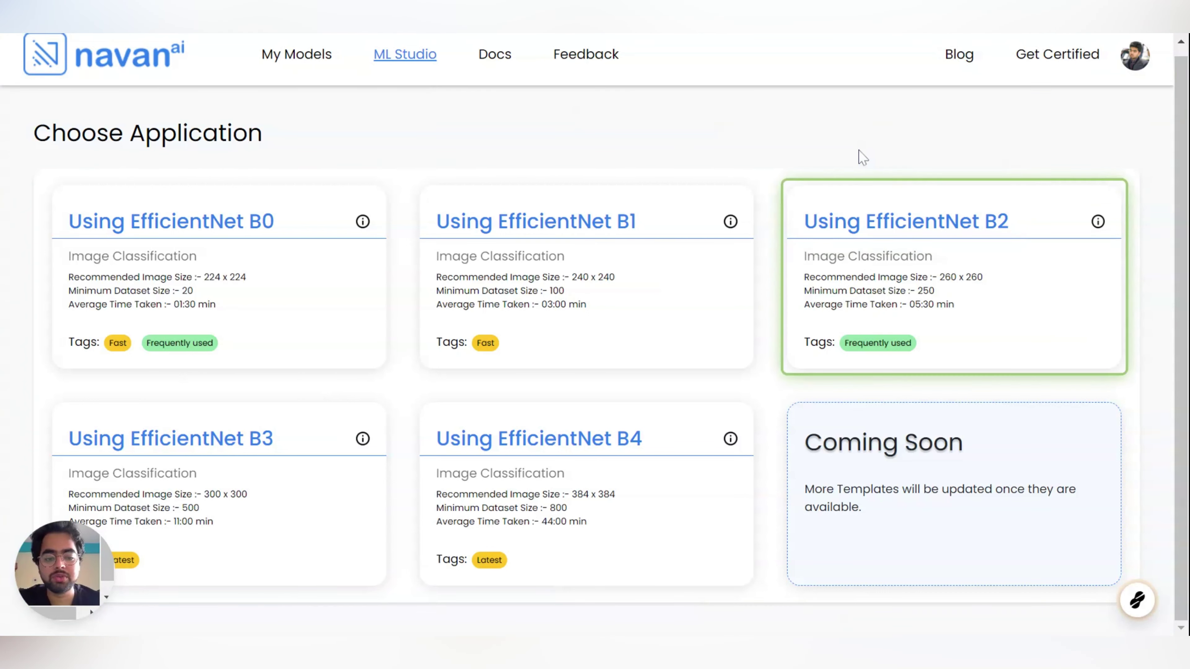
left_click(910, 220)
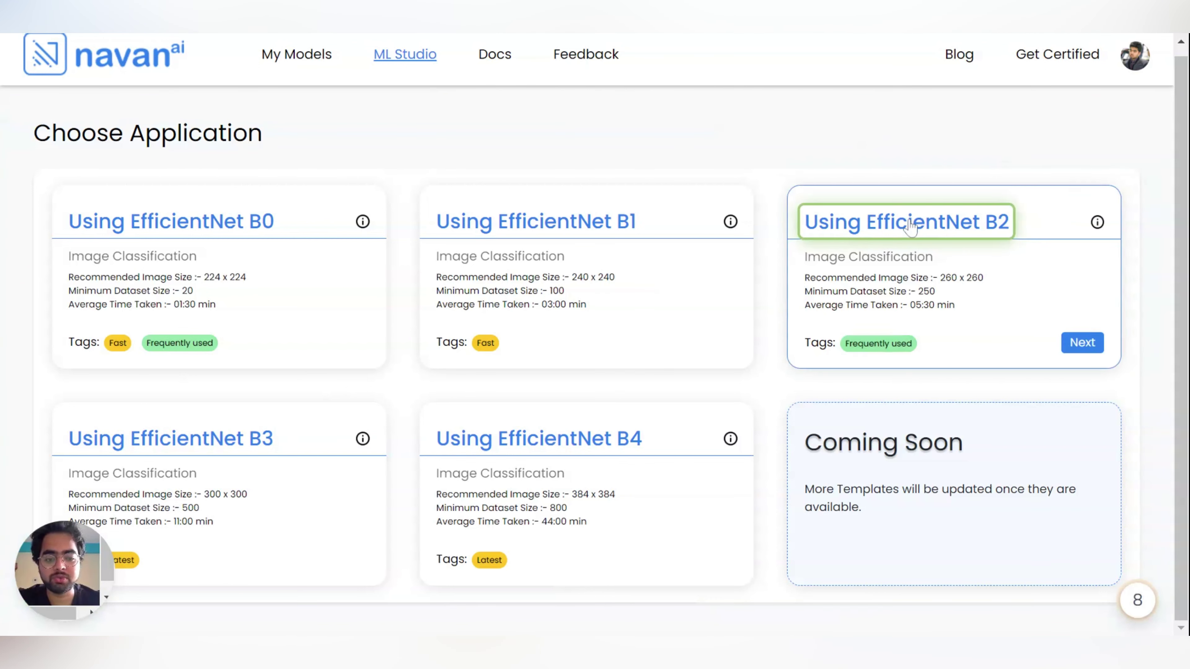
left_click(1077, 342)
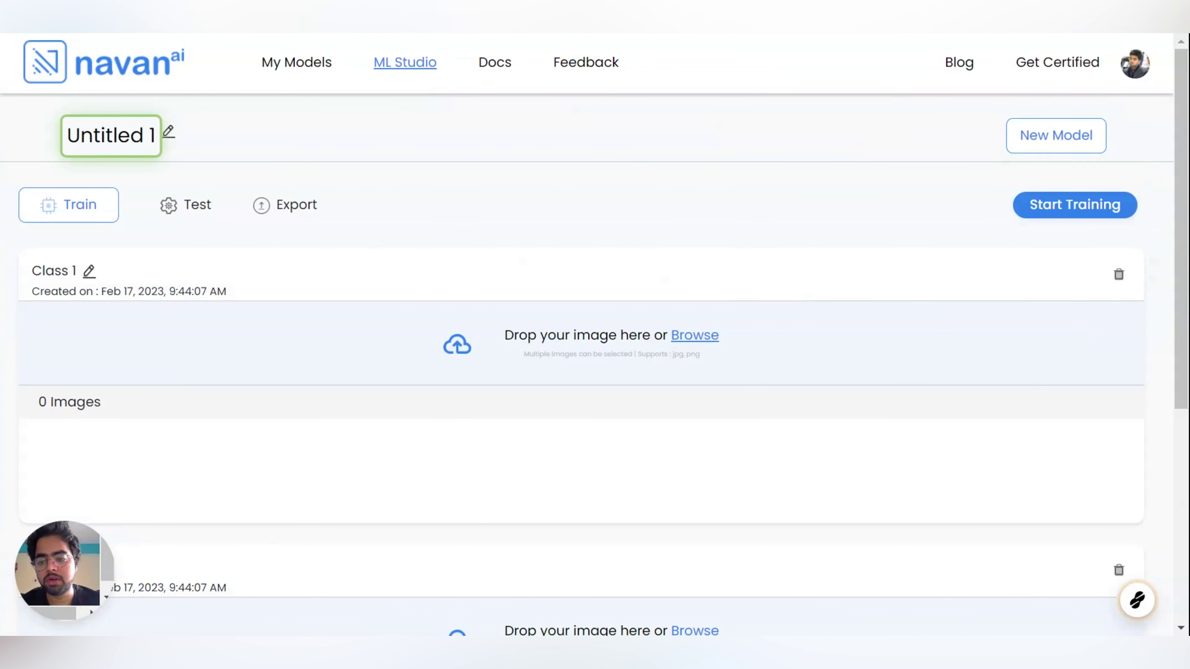
Step: Rename the untitled model as "Vehicle Type"
left_click(169, 132)
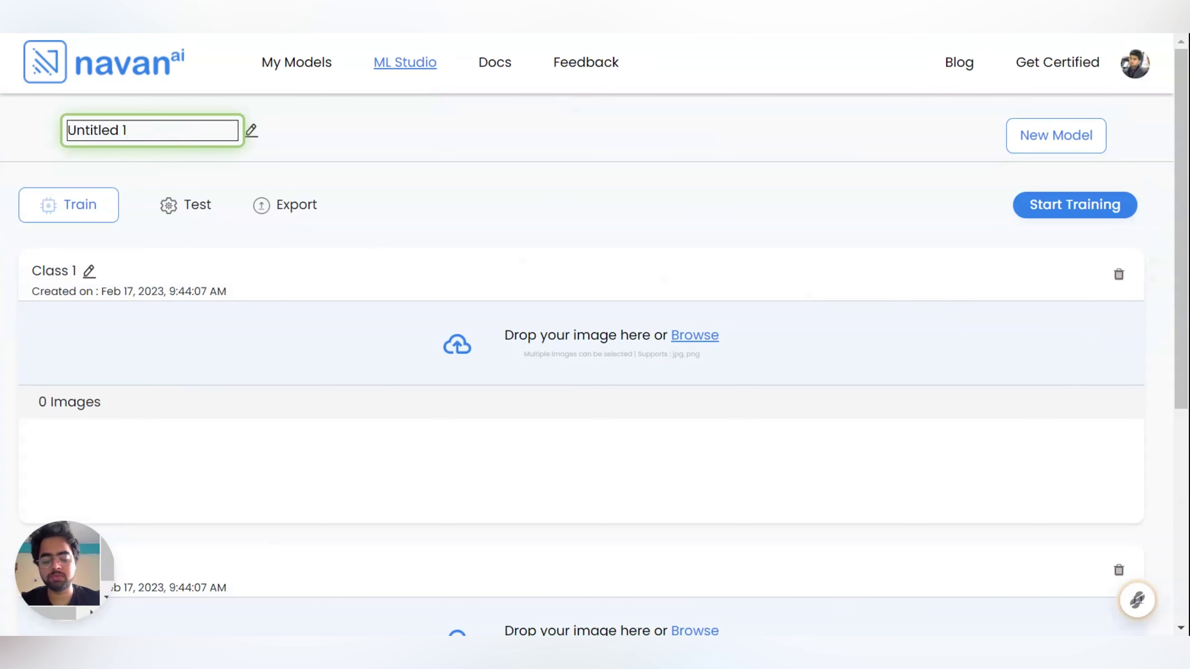
key("BackSpace")
key("BackSpace")
key("BackSpace")
key("BackSpace")
key("BackSpace")
key("BackSpace")
key("BackSpace")
key("BackSpace")
key("BackSpace")
key("BackSpace")
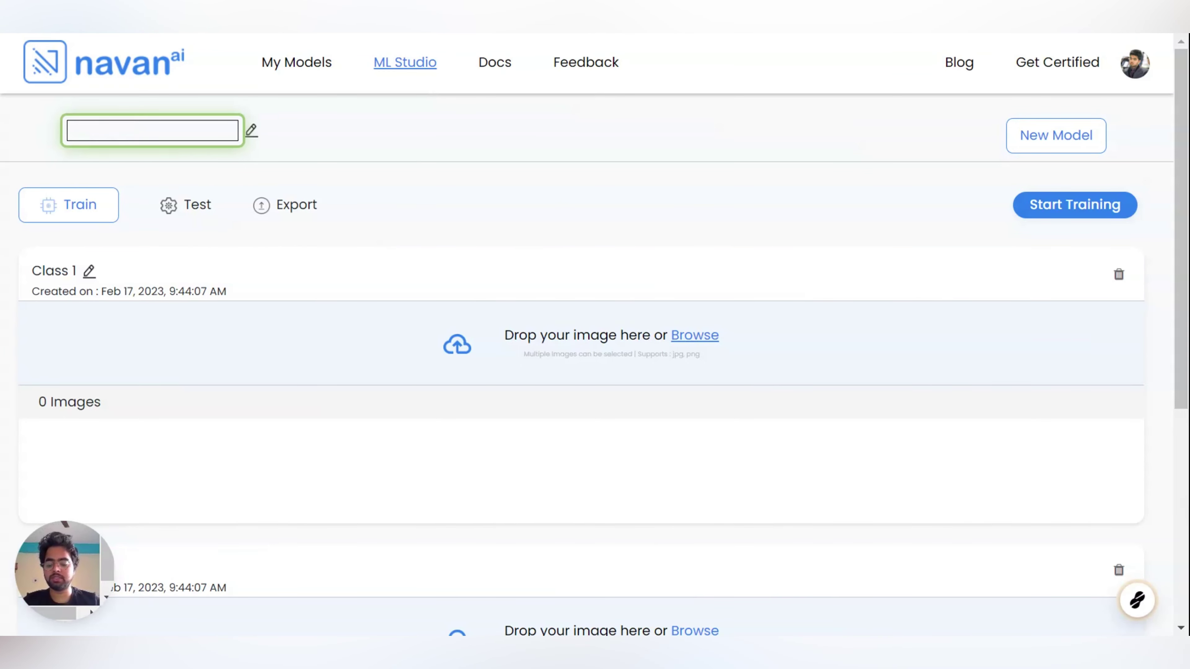
type("Ve")
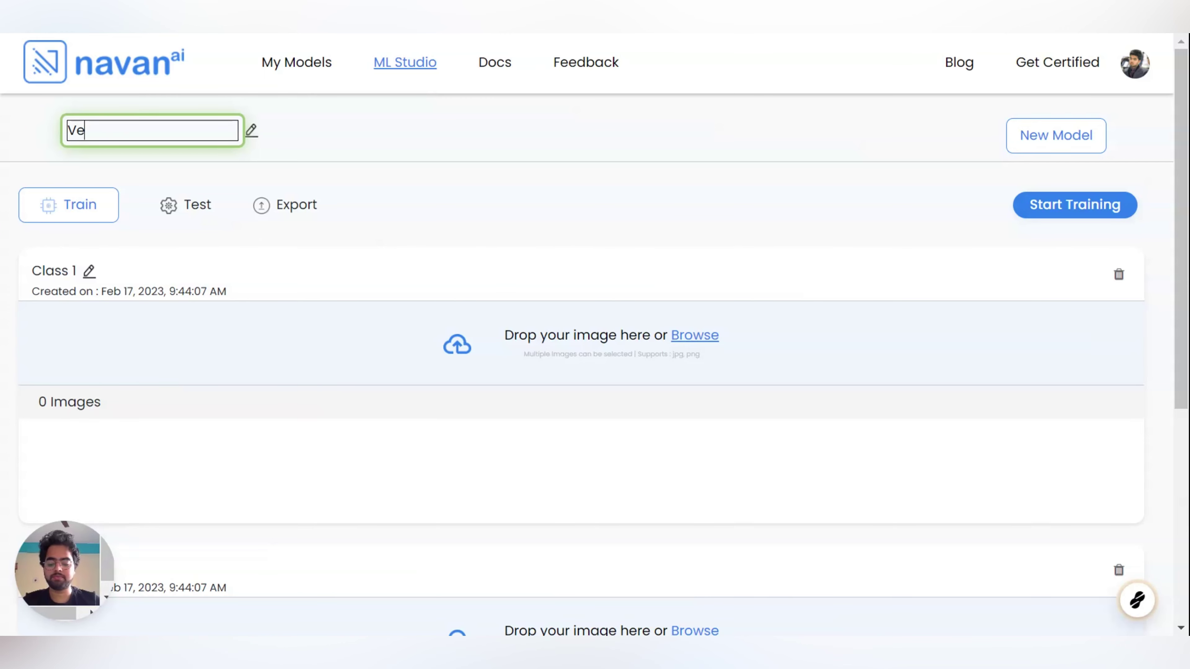
type("hicle ")
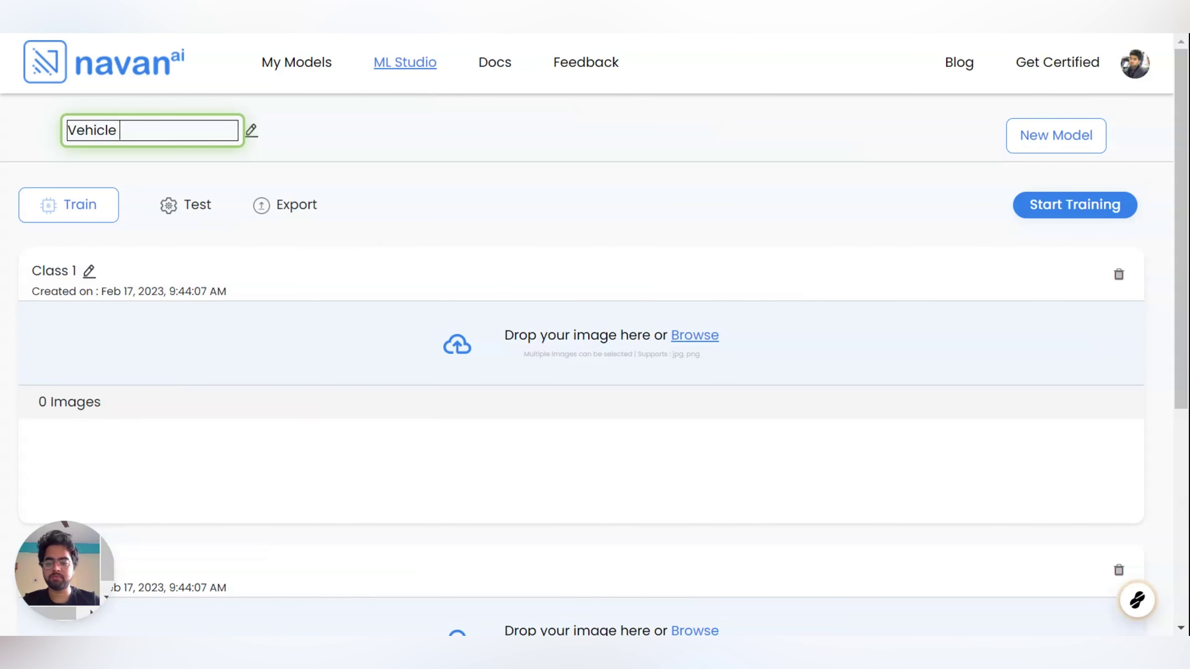
type("Type")
key("BackSpace")
key("BackSpace")
type("pe")
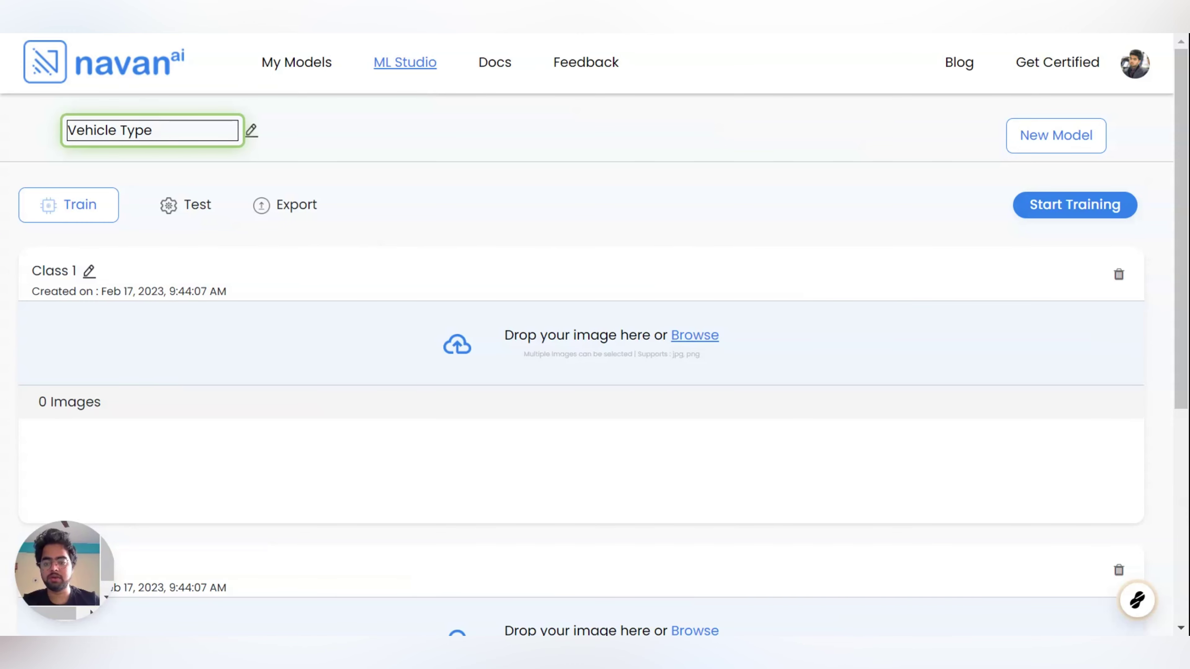
key("Return")
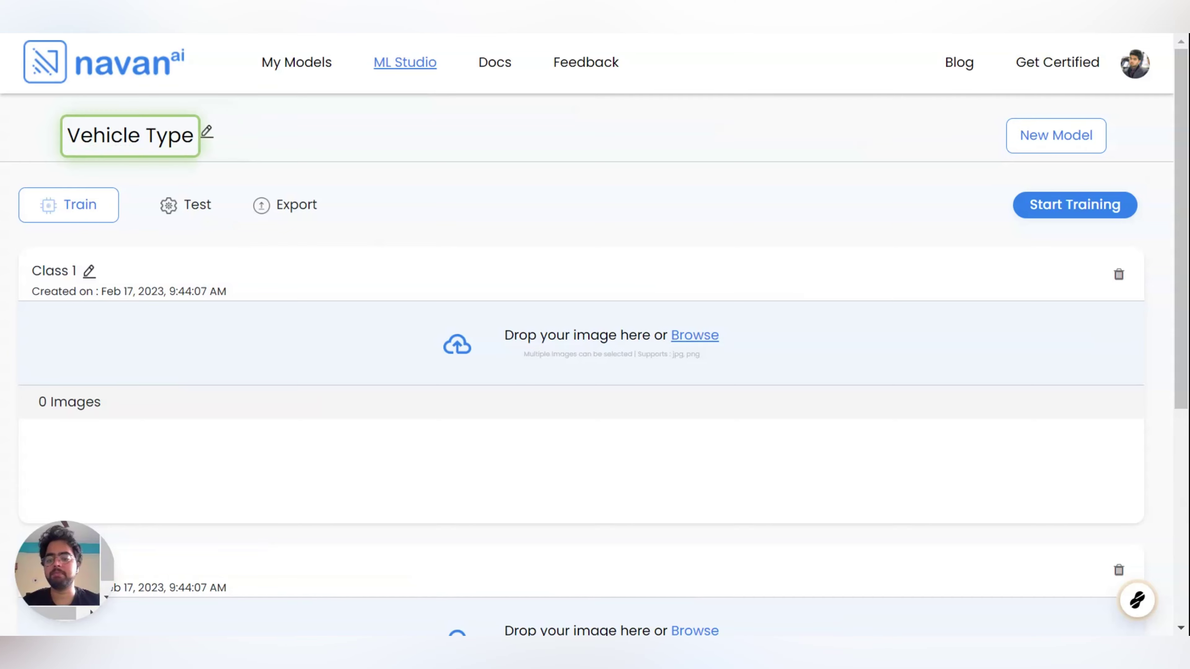
Step: Add a third image class below Class 2 in the model's training section
scroll(284, 167, "down", 2)
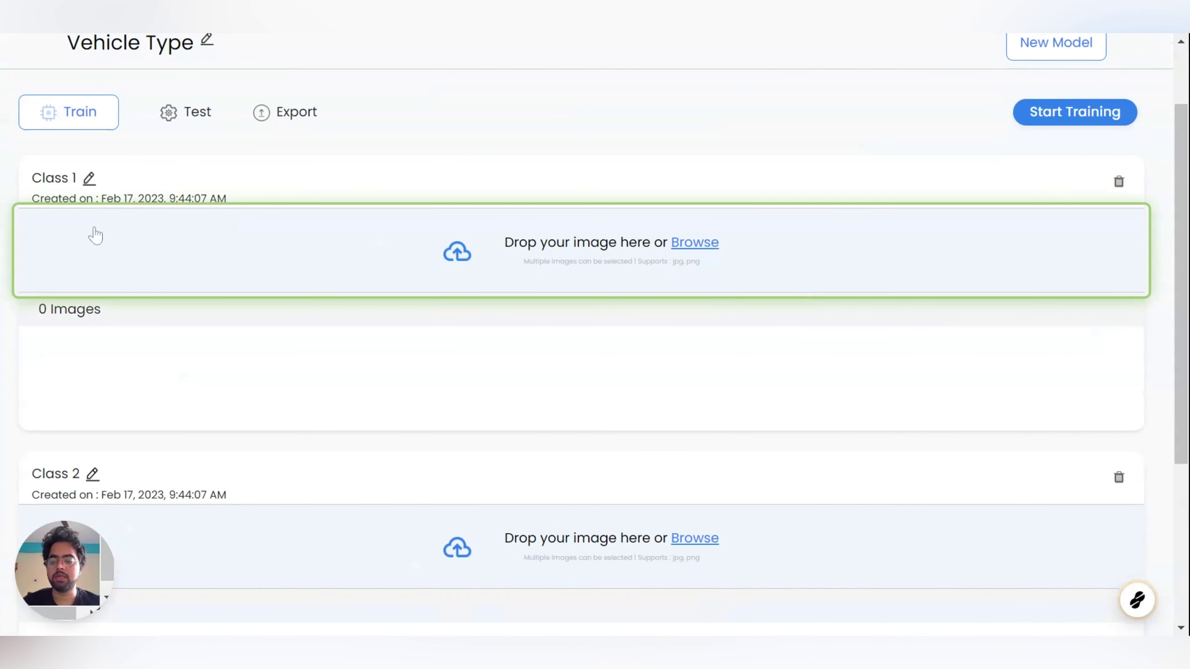
scroll(94, 157, "down", 5)
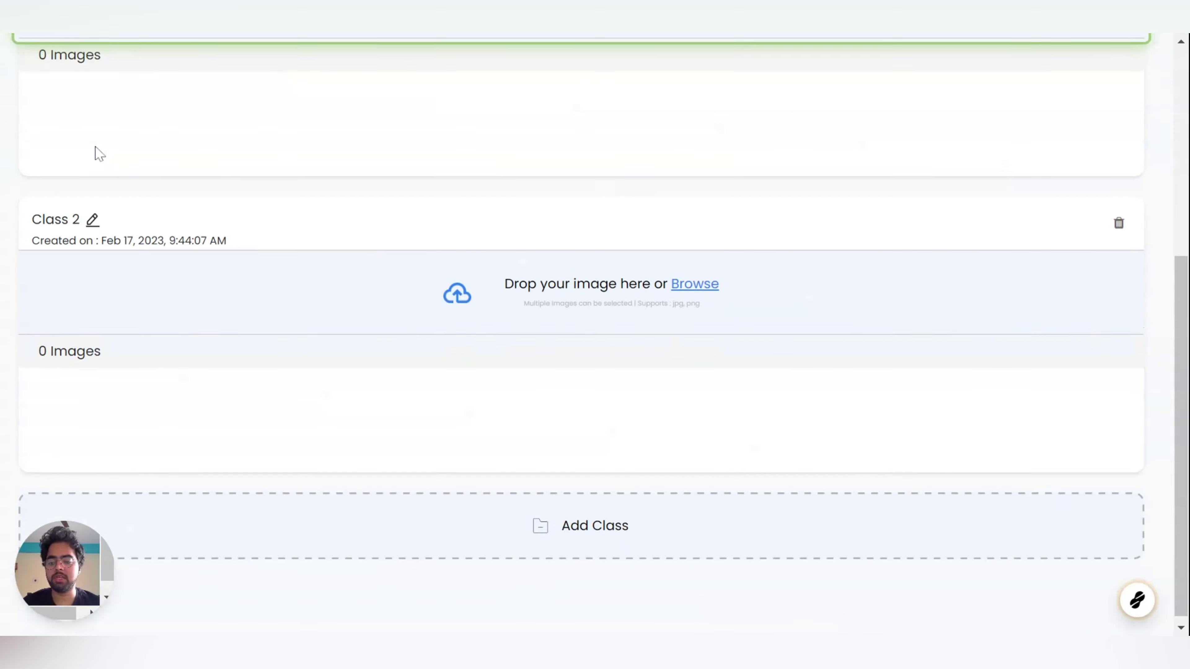
scroll(100, 154, "up", 4)
scroll(104, 152, "up", 2)
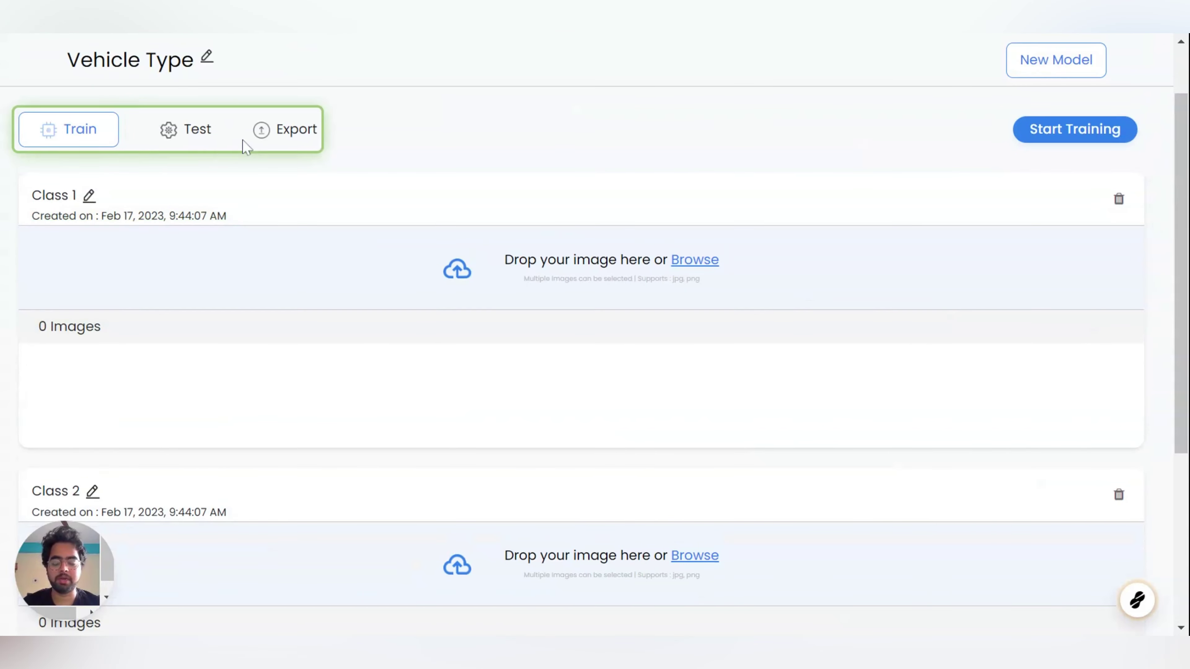
scroll(246, 144, "up", 2)
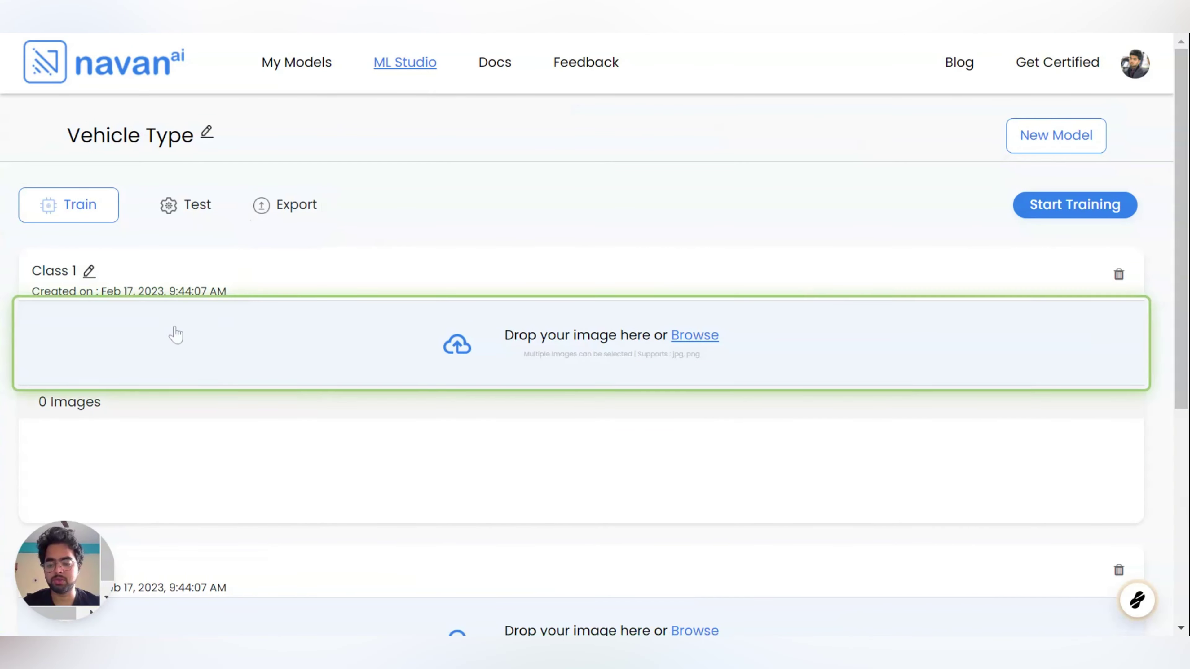
scroll(176, 328, "down", 7)
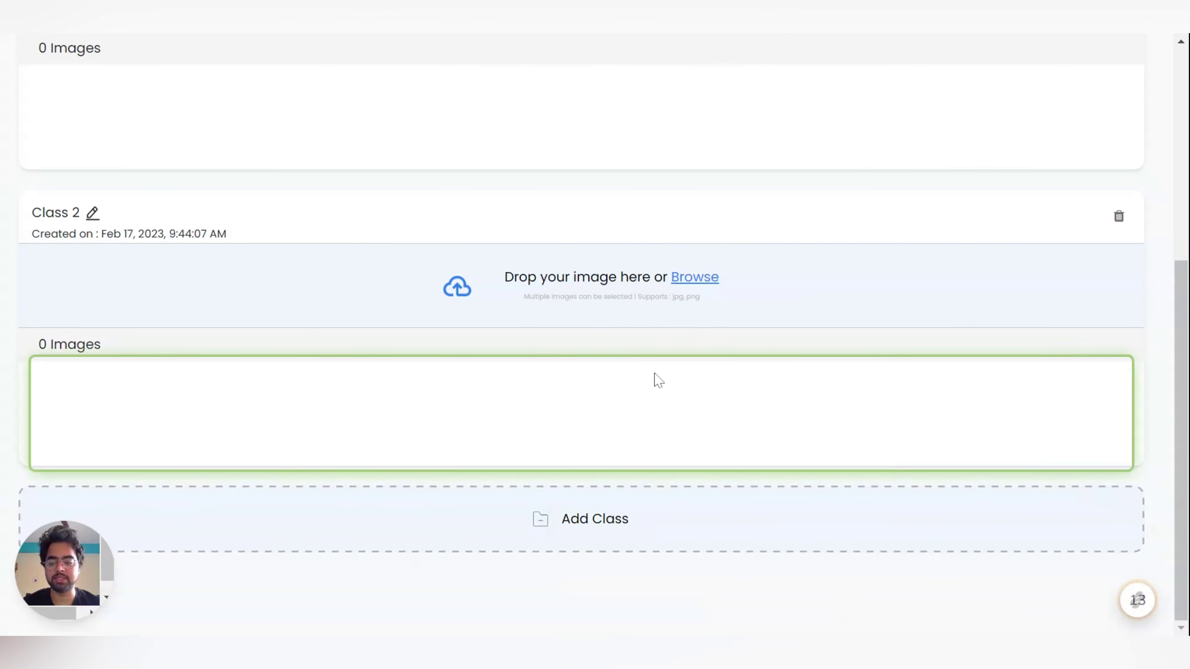
scroll(658, 380, "down", 2)
scroll(440, 345, "up", 6)
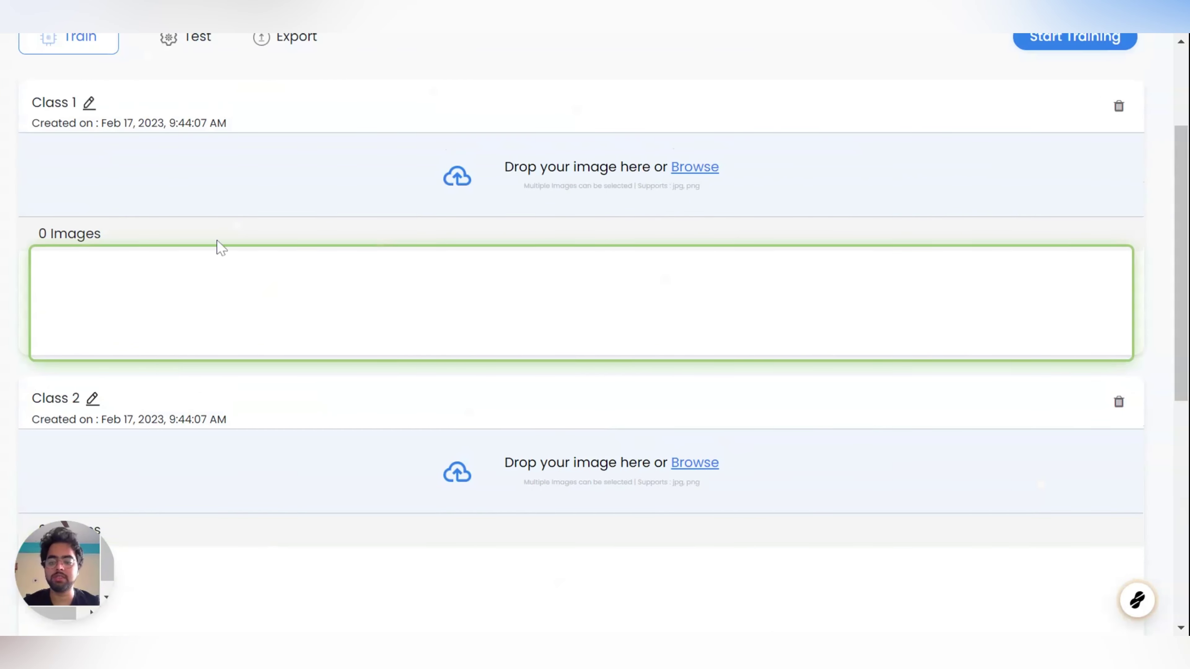
scroll(211, 238, "up", 2)
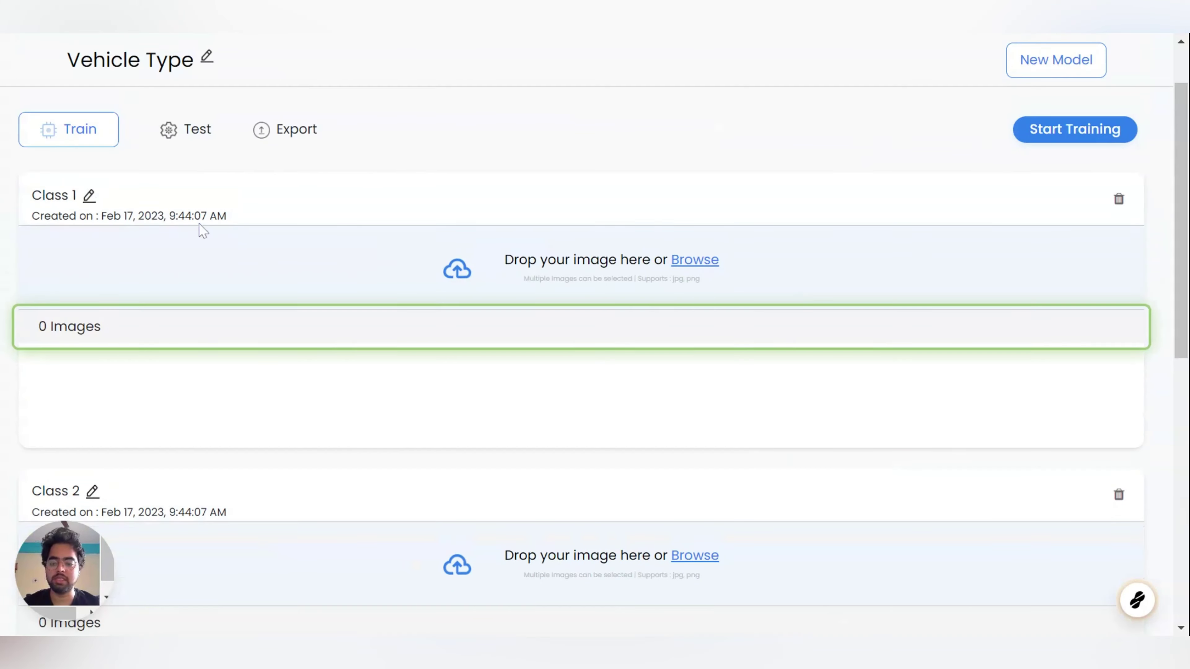
Step: Rename Class 1 as "2 wheeler"
left_click(89, 196)
key("ctrl+a")
key("BackSpace")
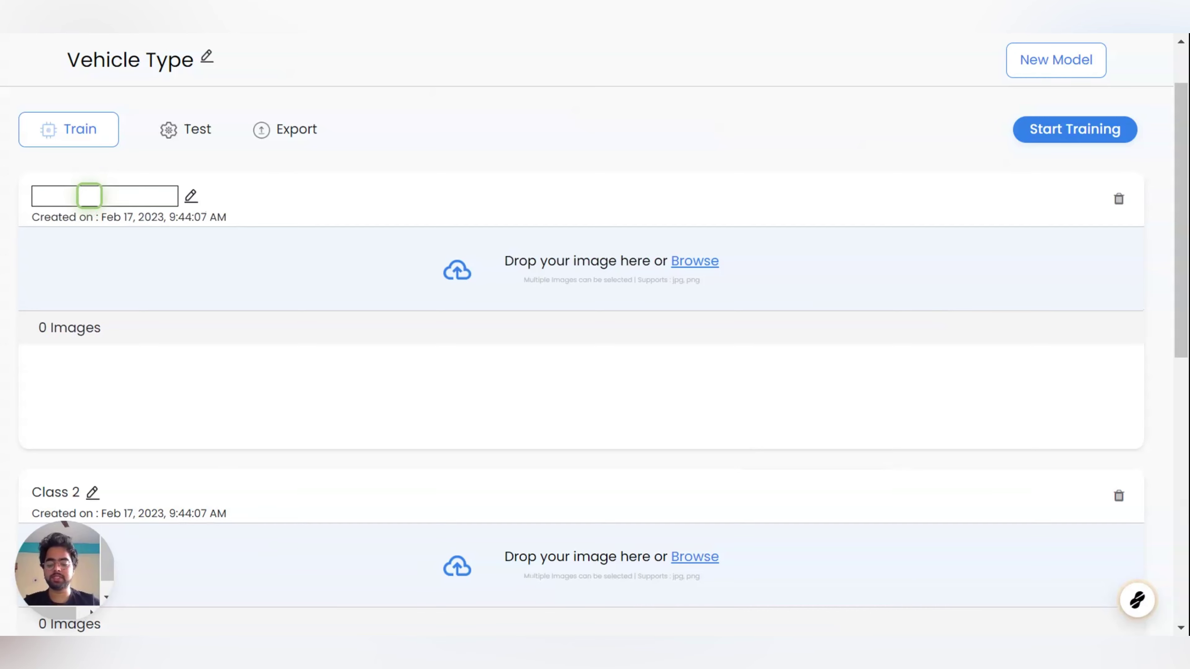
type("2 wheeler")
key("Return")
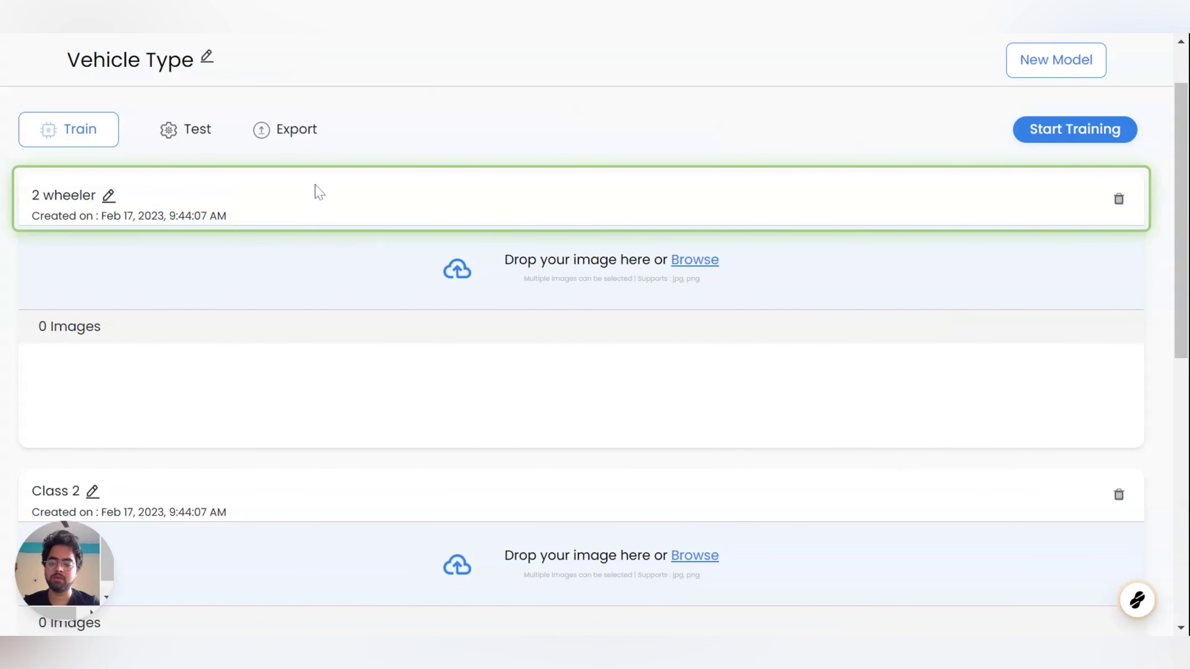
Step: Rename Class 2 as "4Wheeler"
scroll(298, 252, "down", 5)
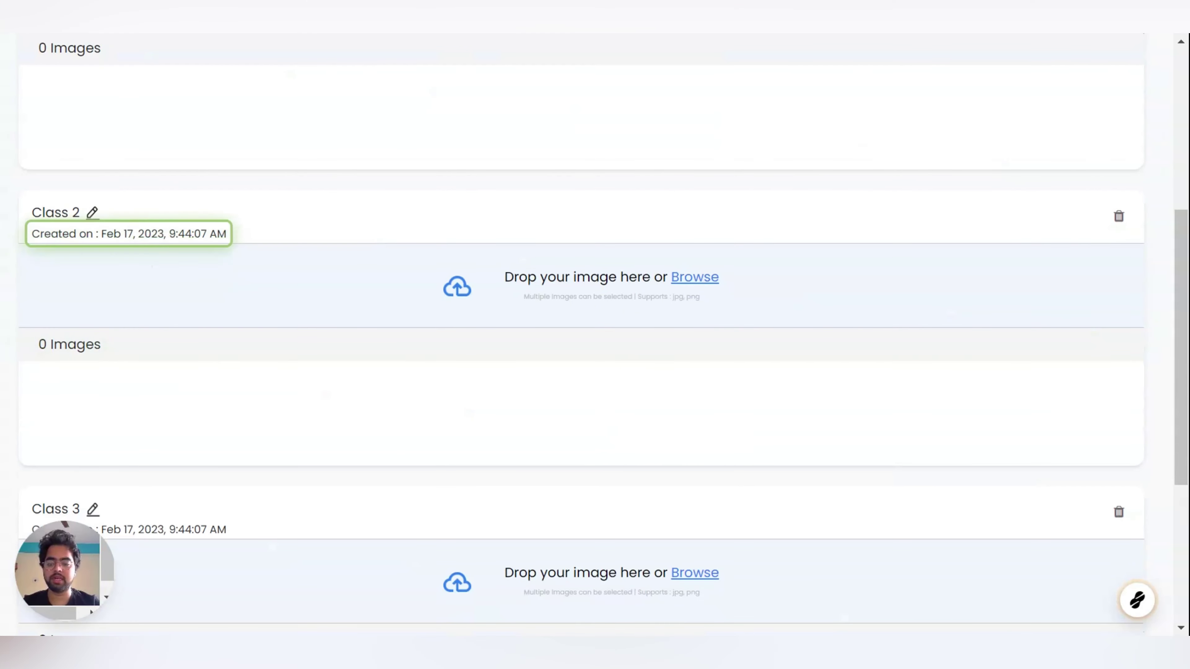
left_click(93, 214)
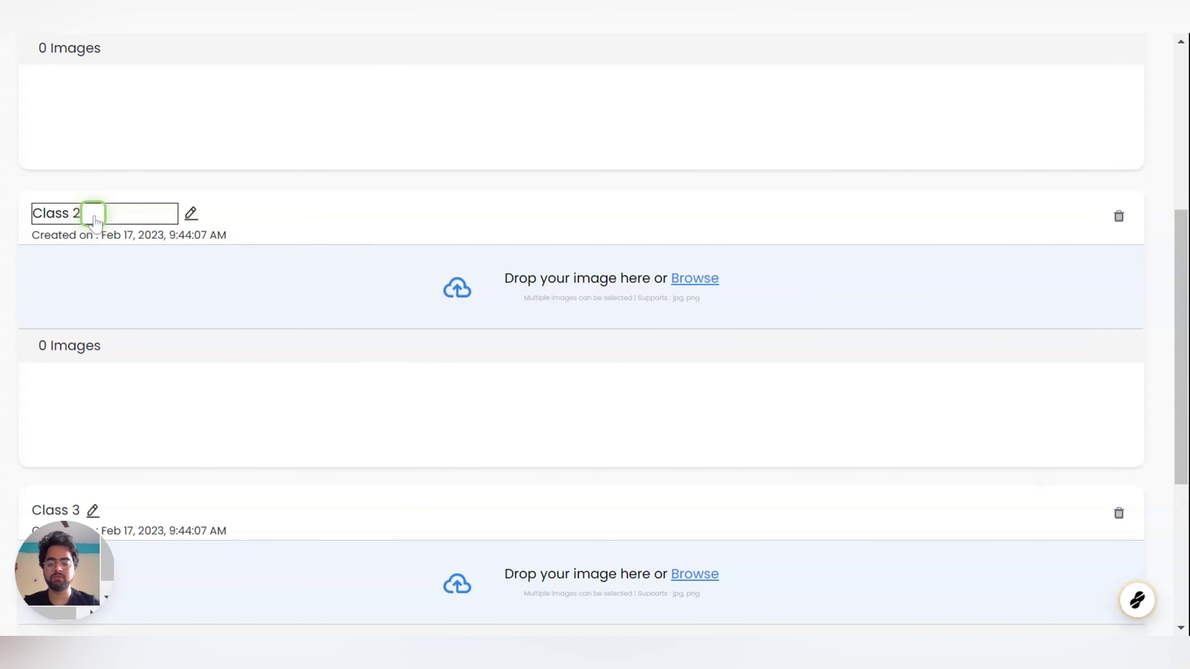
double_click(93, 213)
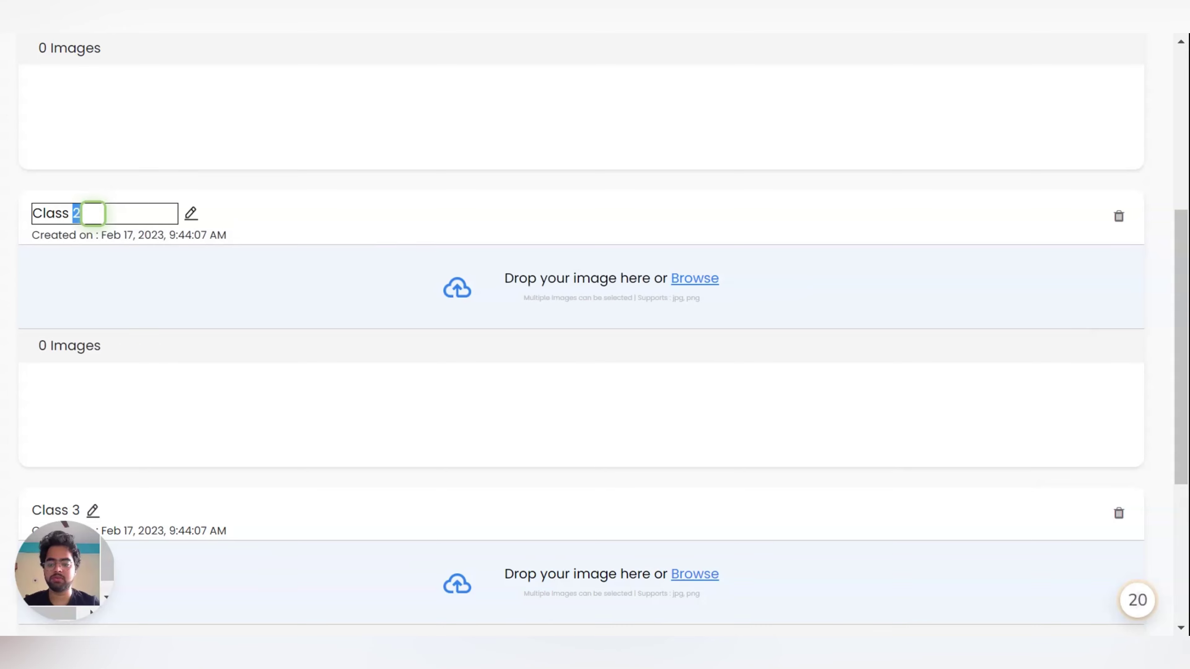
left_click(187, 215)
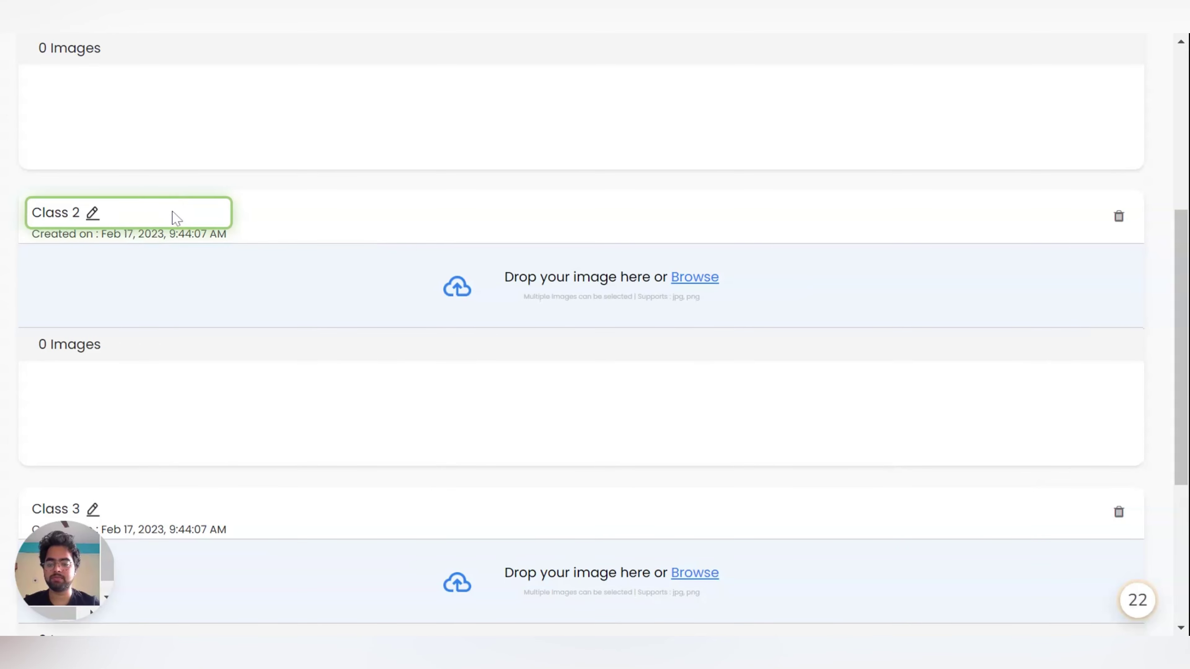
left_click(93, 213)
type("4Wheeler")
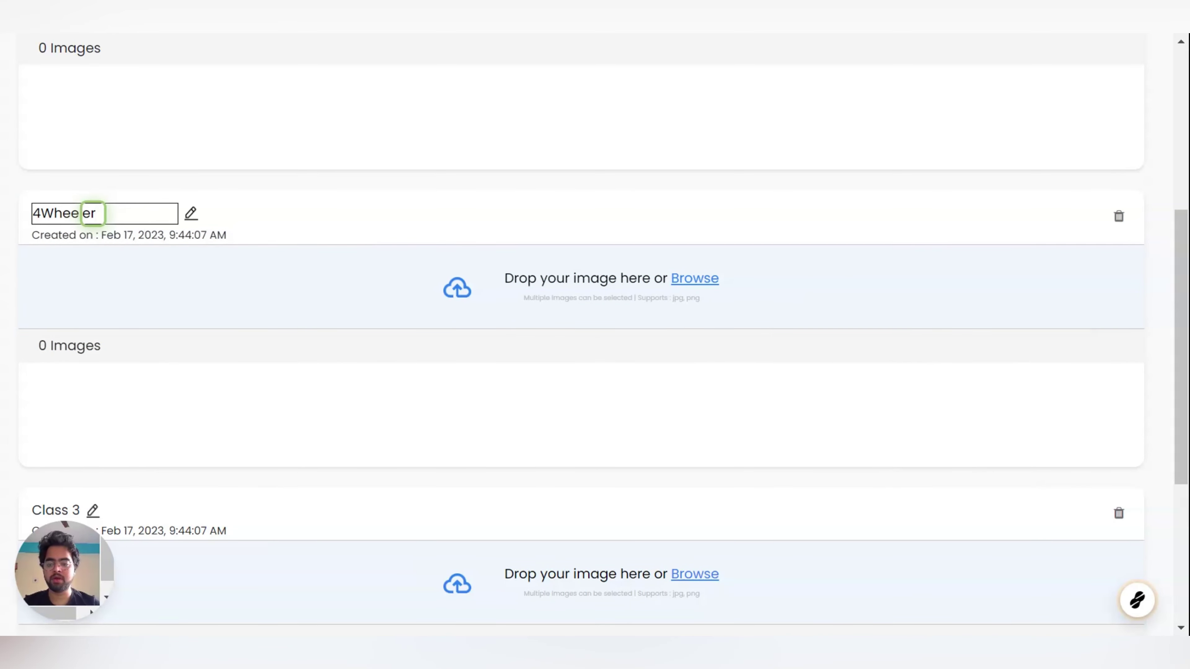
key("Escape")
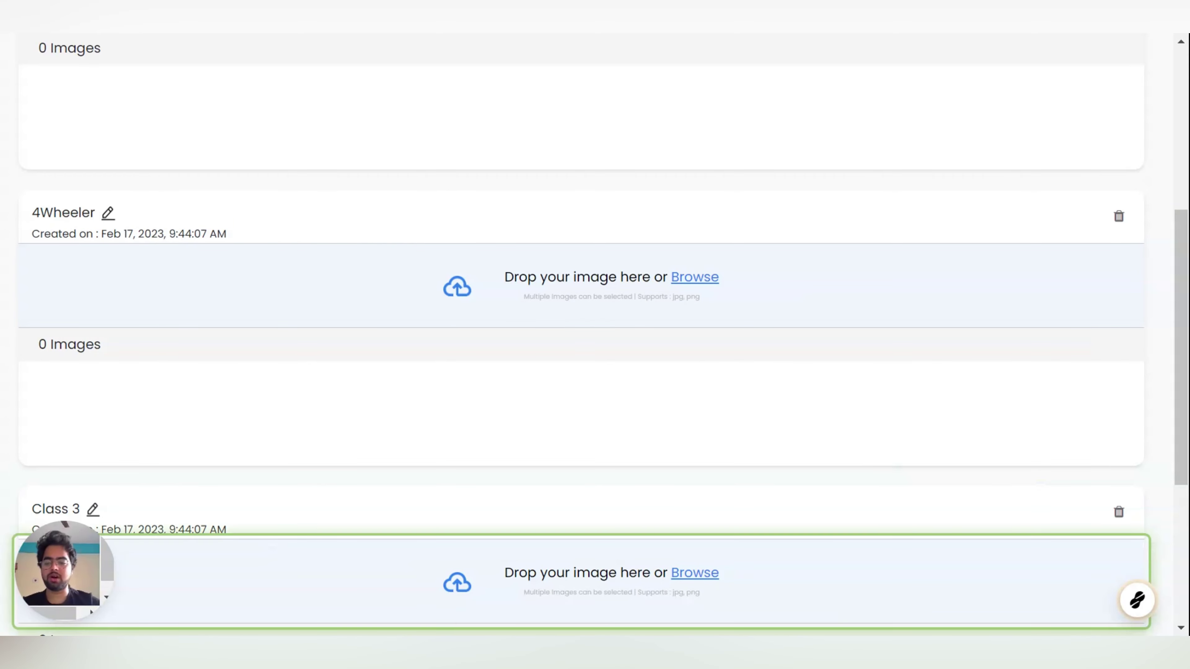
Step: Rename Class 3 as "Heavy Vehicles"
scroll(424, 169, "up", 6)
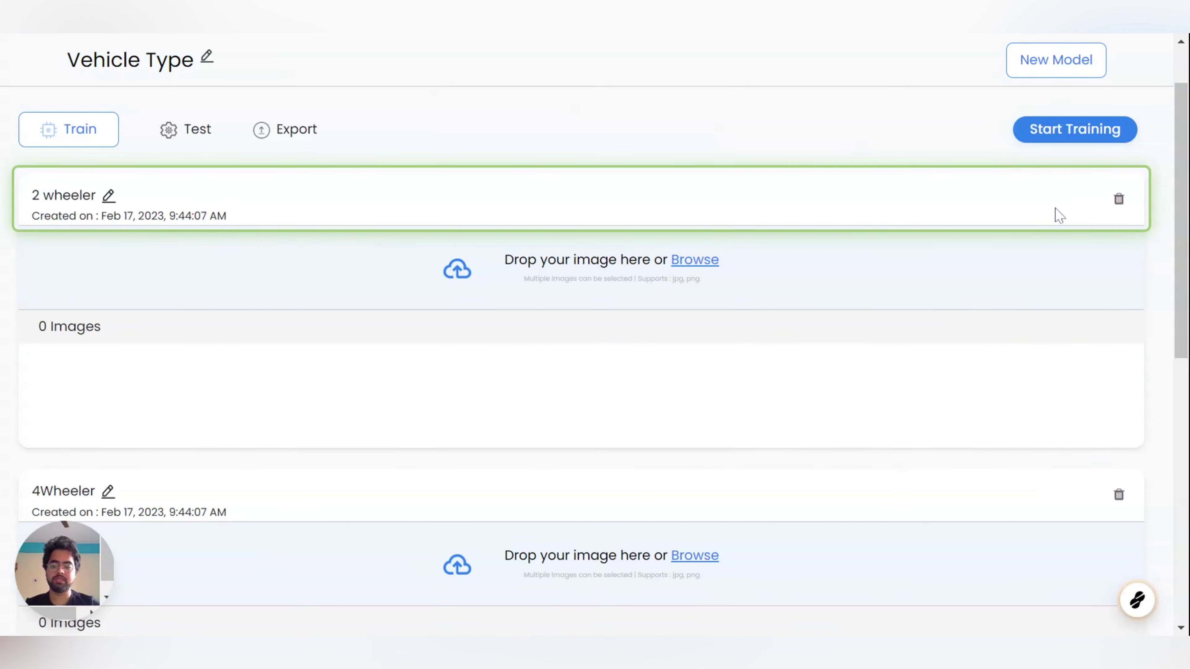
scroll(936, 408, "down", 12)
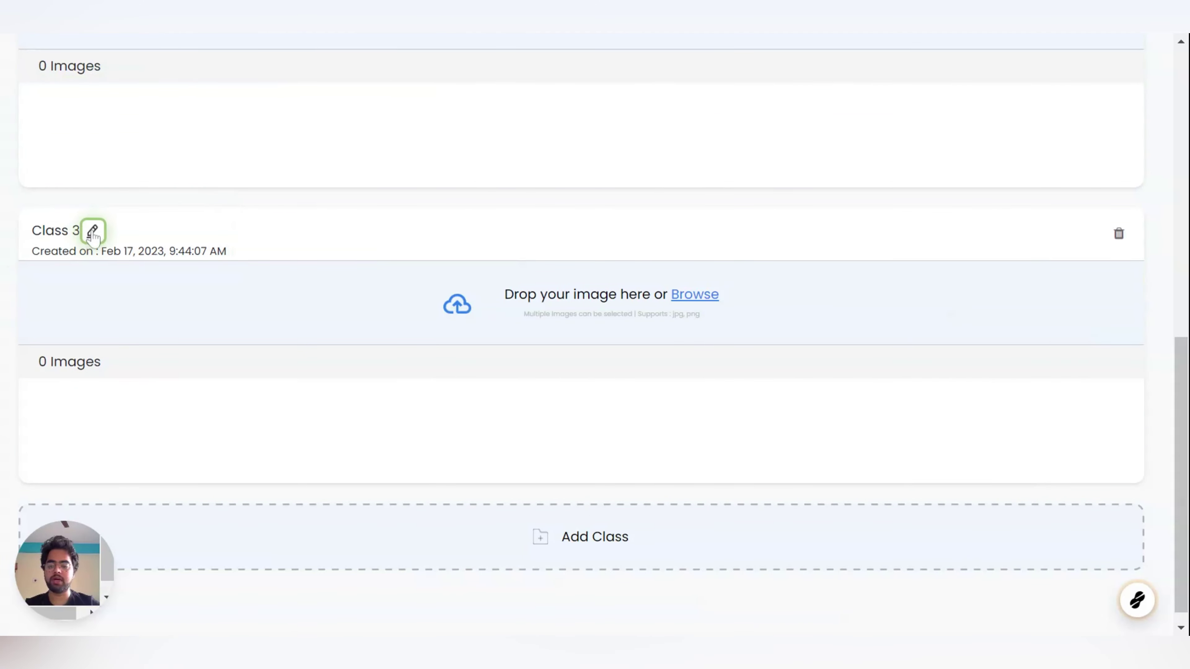
left_click(92, 231)
key("BackSpace")
key("BackSpace")
key("BackSpace")
key("BackSpace")
key("BackSpace")
key("BackSpace")
key("BackSpace")
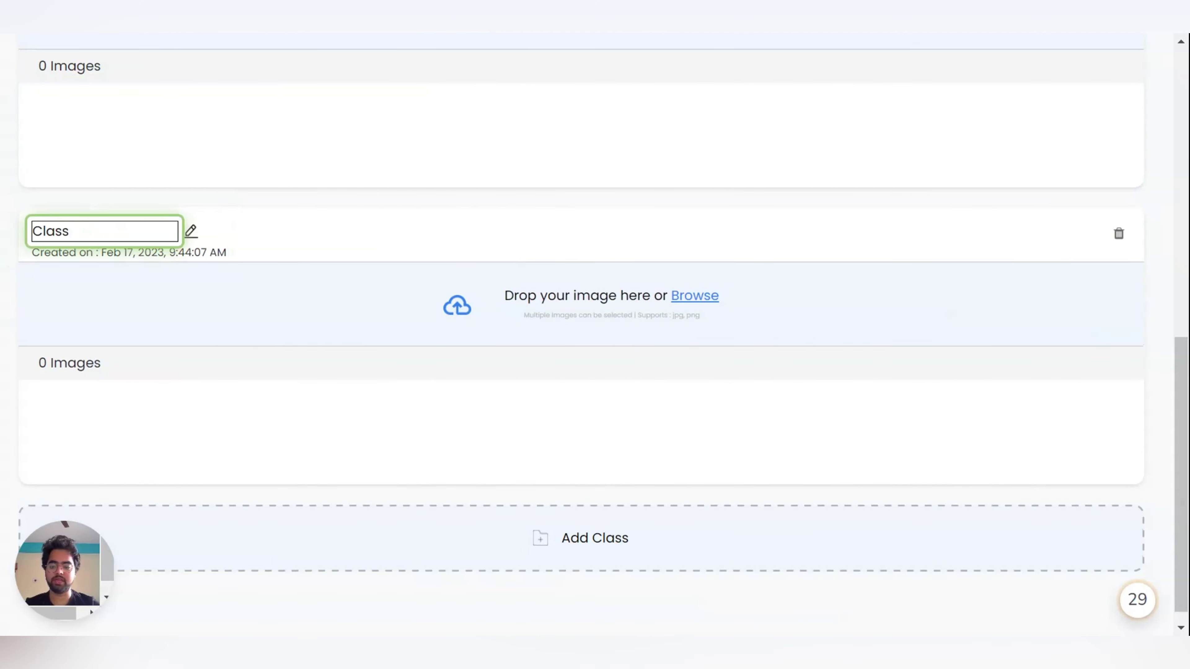
type("Heavy Vehicles")
key("Return")
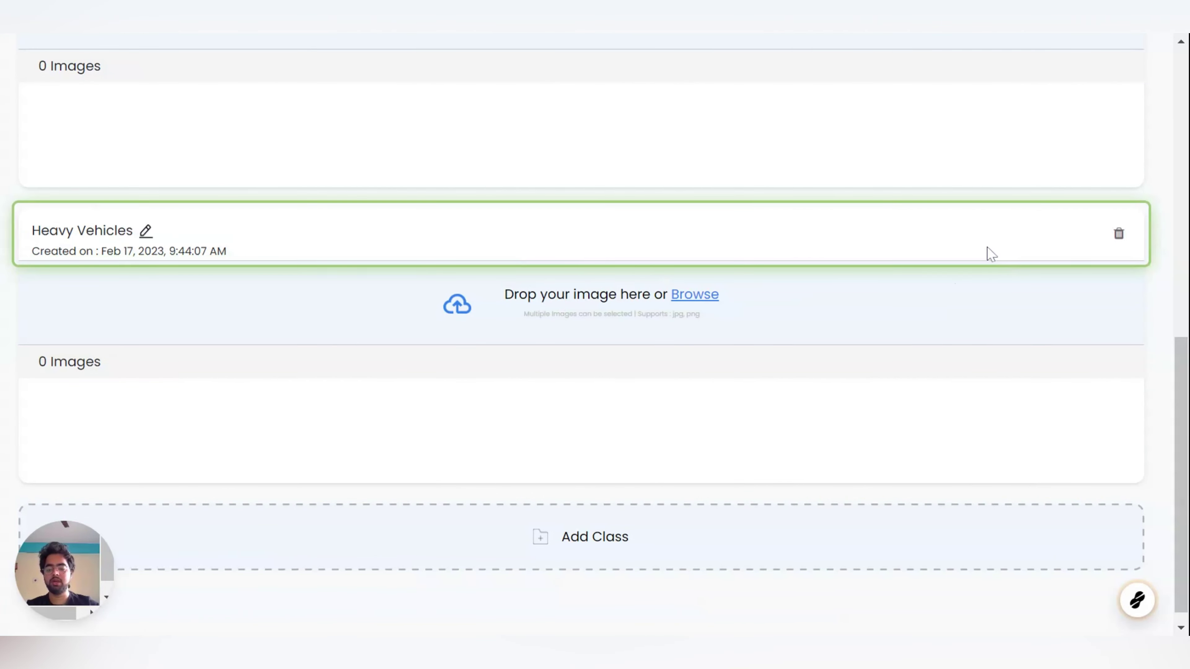
Step: Upload the set of motorcycle images to the 2 wheeler class
scroll(987, 252, "up", 10)
scroll(489, 280, "up", 2)
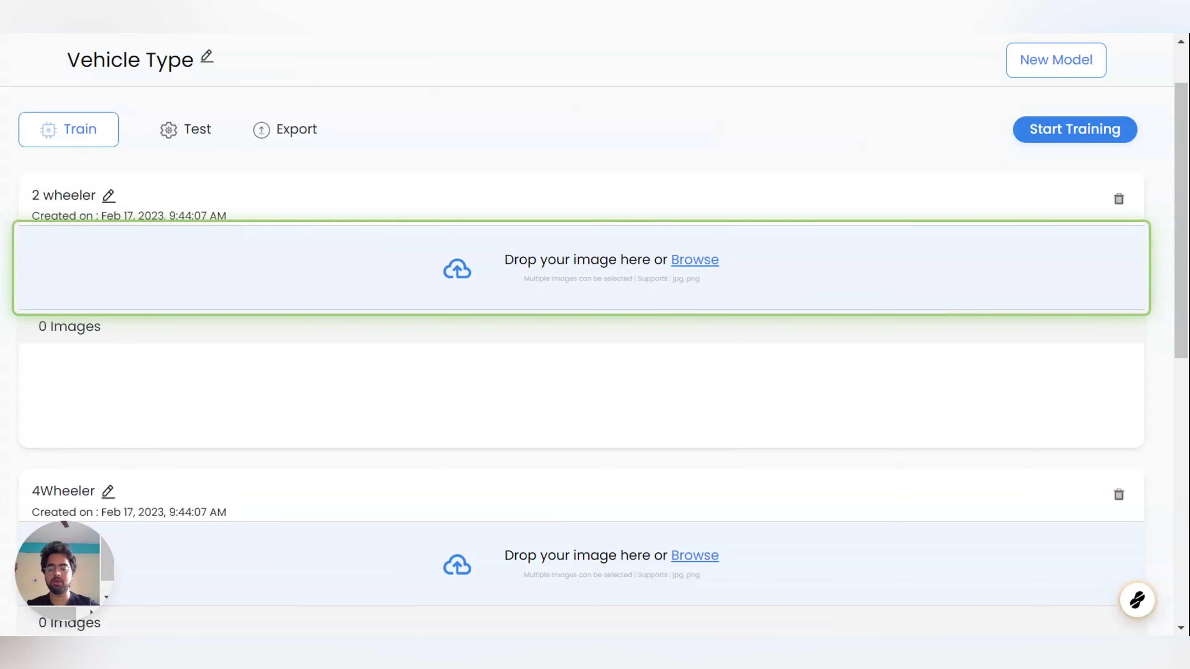
left_click_drag(428, 280, 428, 280)
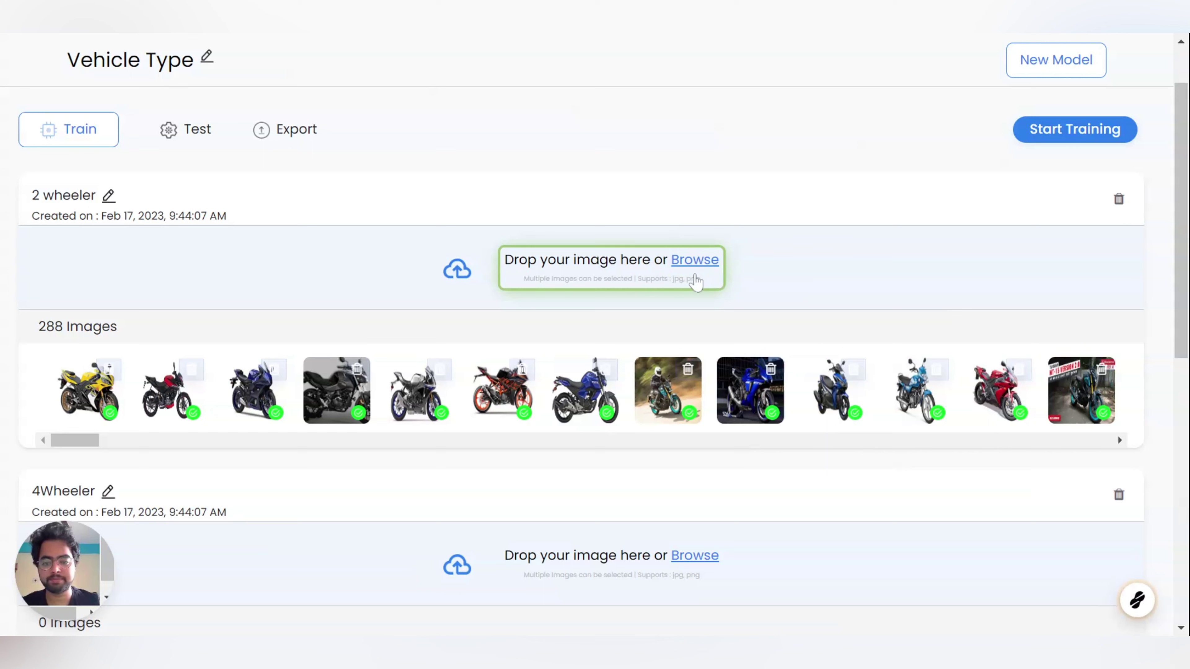
left_click_drag(696, 282, 696, 281)
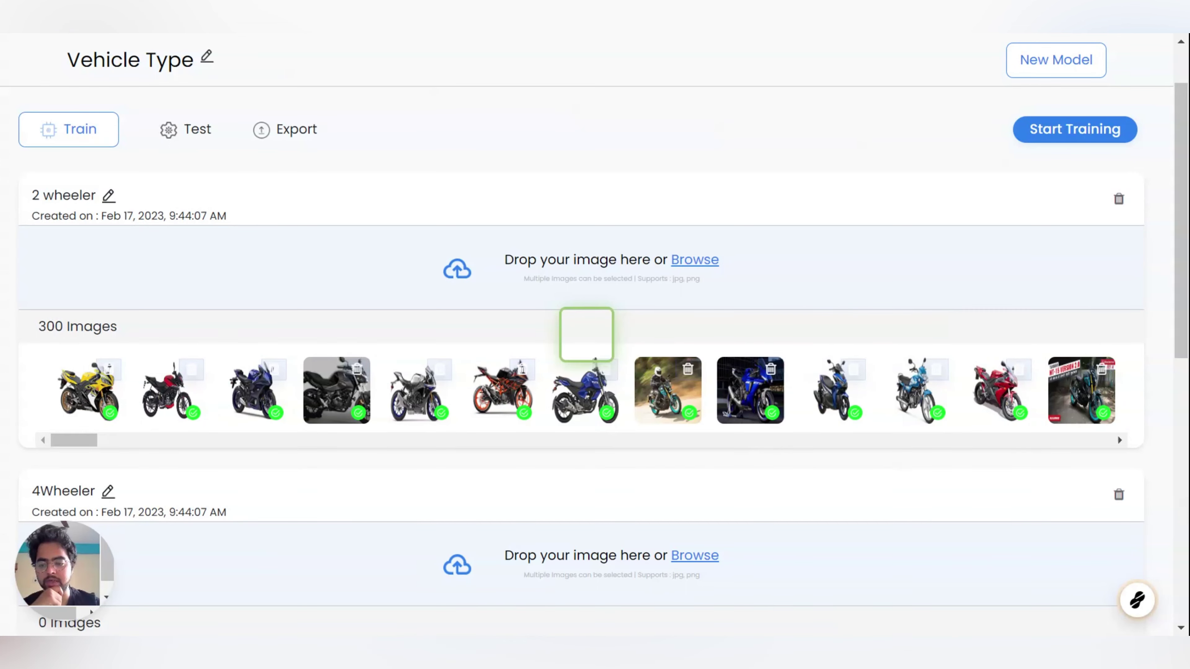
left_click_drag(594, 360, 1000, 363)
Step: Upload the set of car images to the 4Wheeler class
scroll(884, 369, "down", 2)
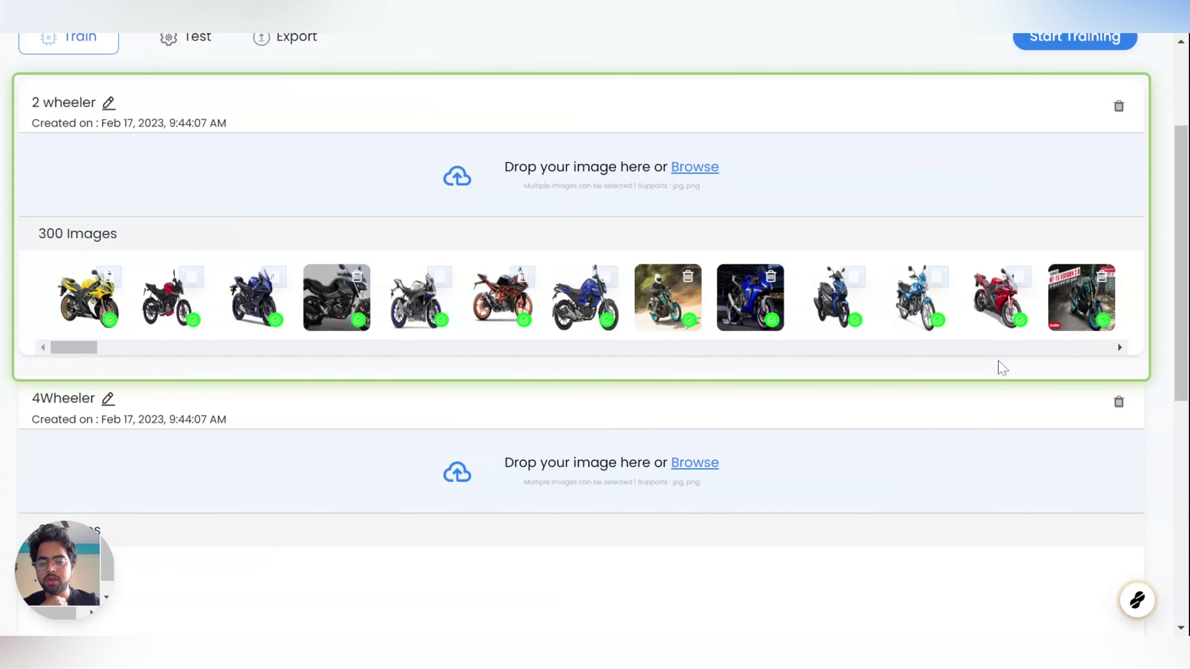
scroll(999, 359, "down", 4)
scroll(995, 366, "down", 2)
left_click_drag(1002, 367, 708, 195)
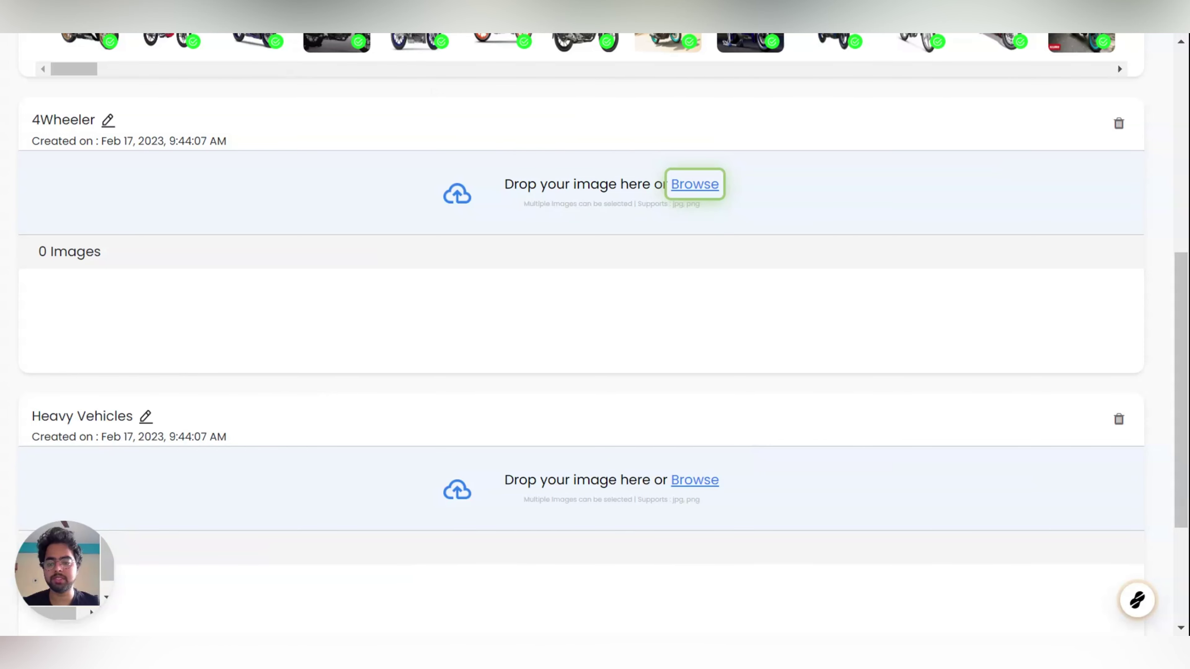
left_click_drag(707, 194, 695, 184)
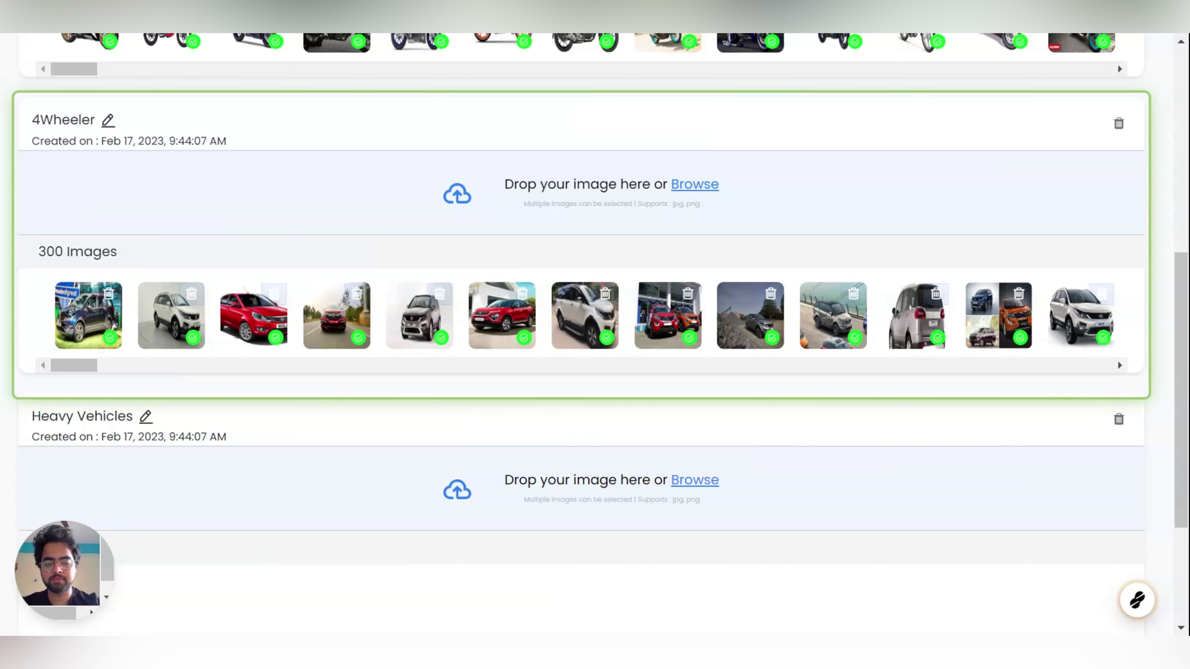
Step: Upload the set of truck images to the Heavy Vehicles class
scroll(1097, 399, "down", 4)
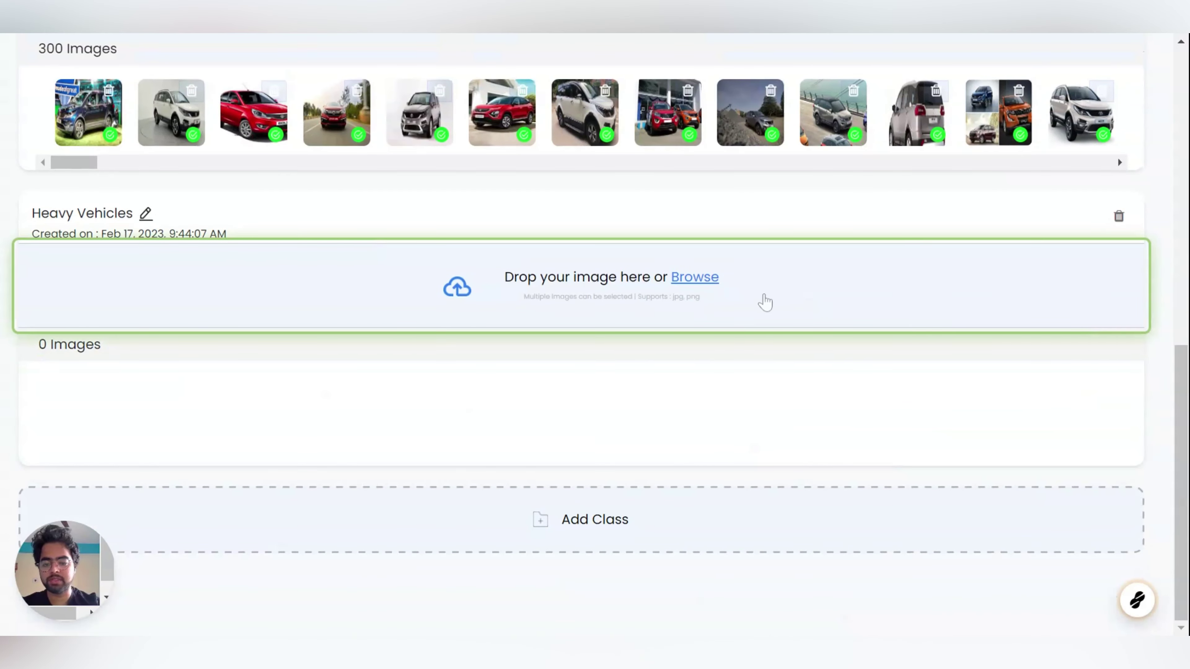
left_click(708, 280)
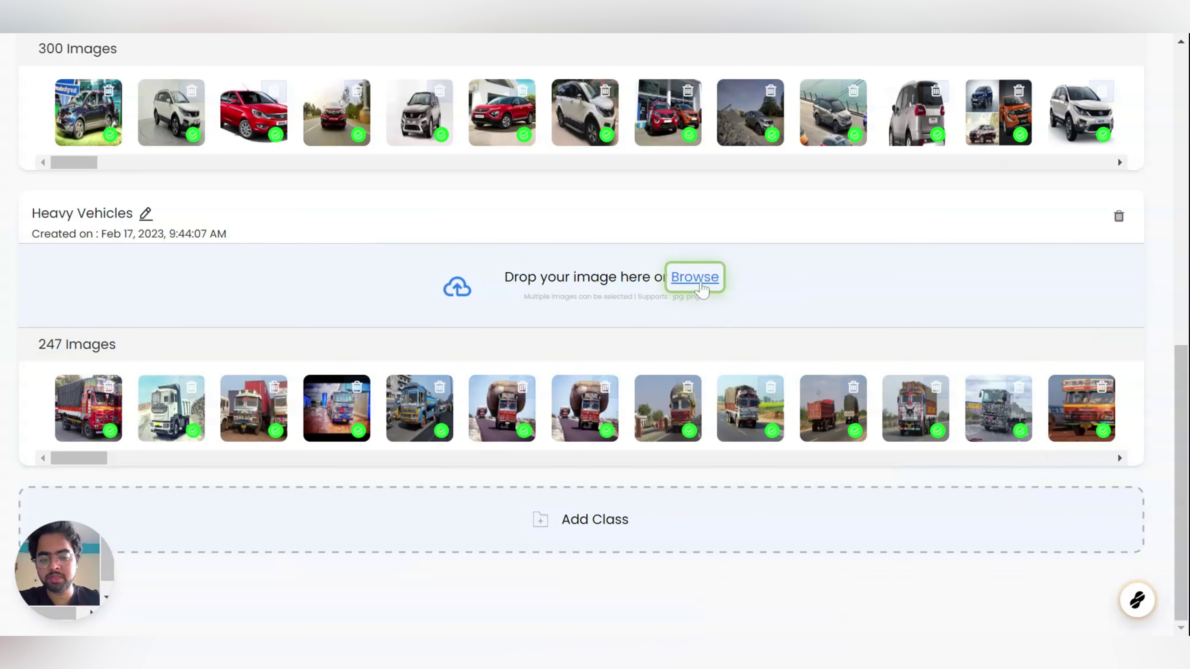
left_click(694, 277)
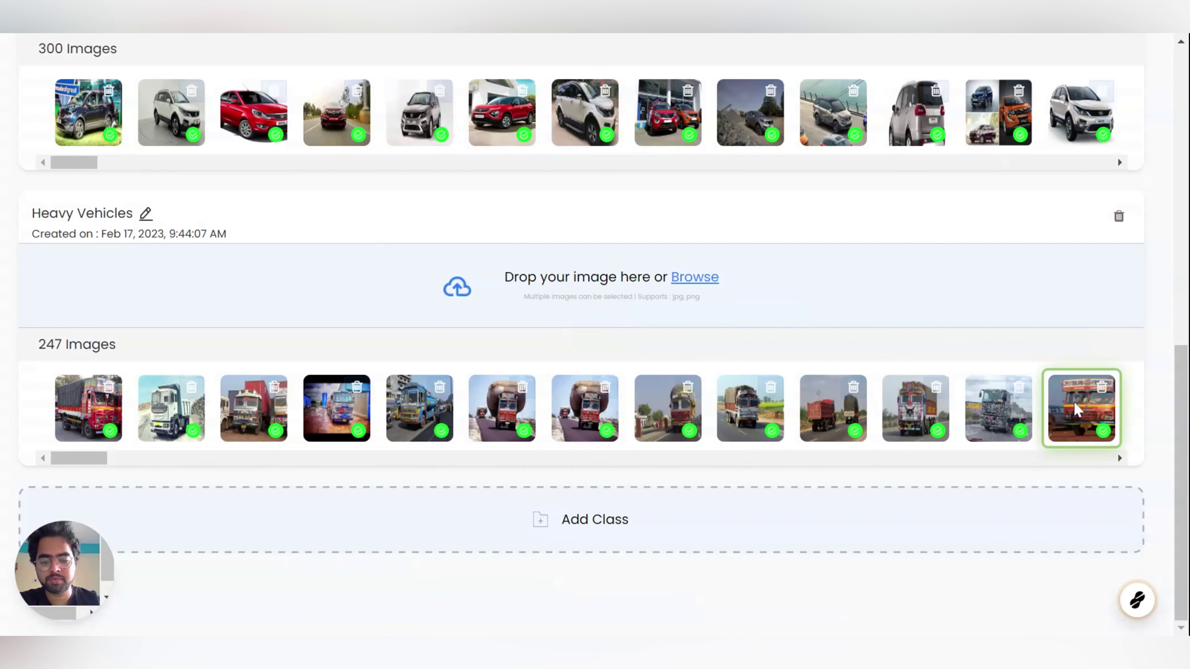
Step: Check the uploaded images of all three classes, start training the Vehicle Type model and dismiss the notification message
scroll(514, 392, "up", 4)
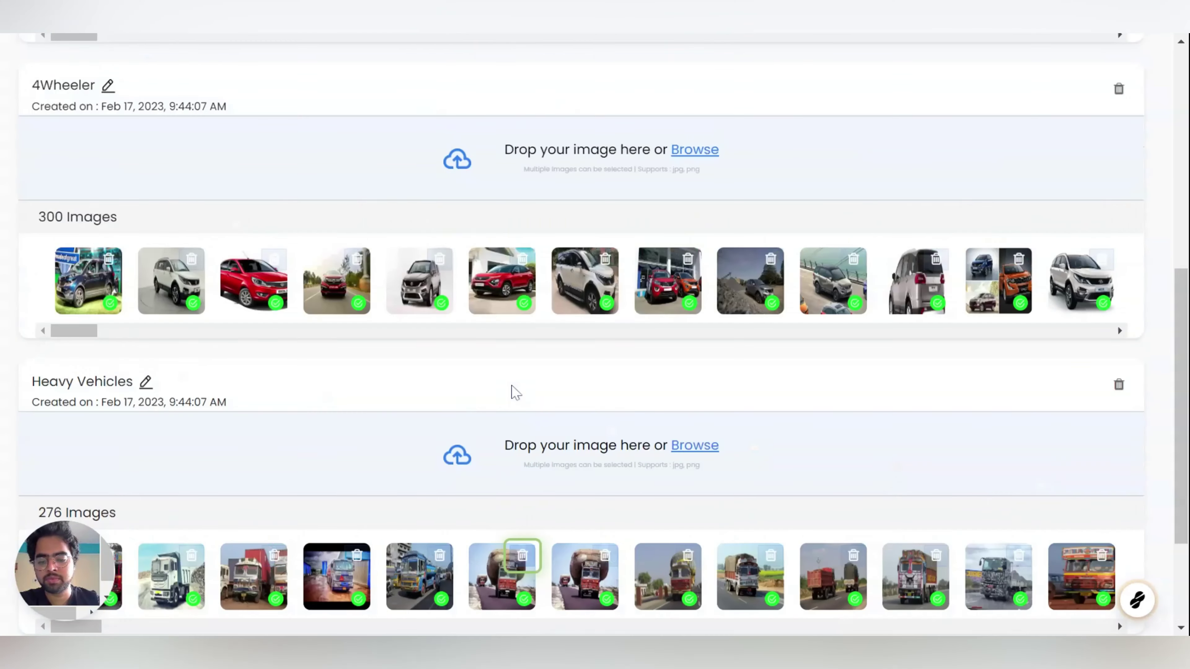
scroll(523, 391, "down", 4)
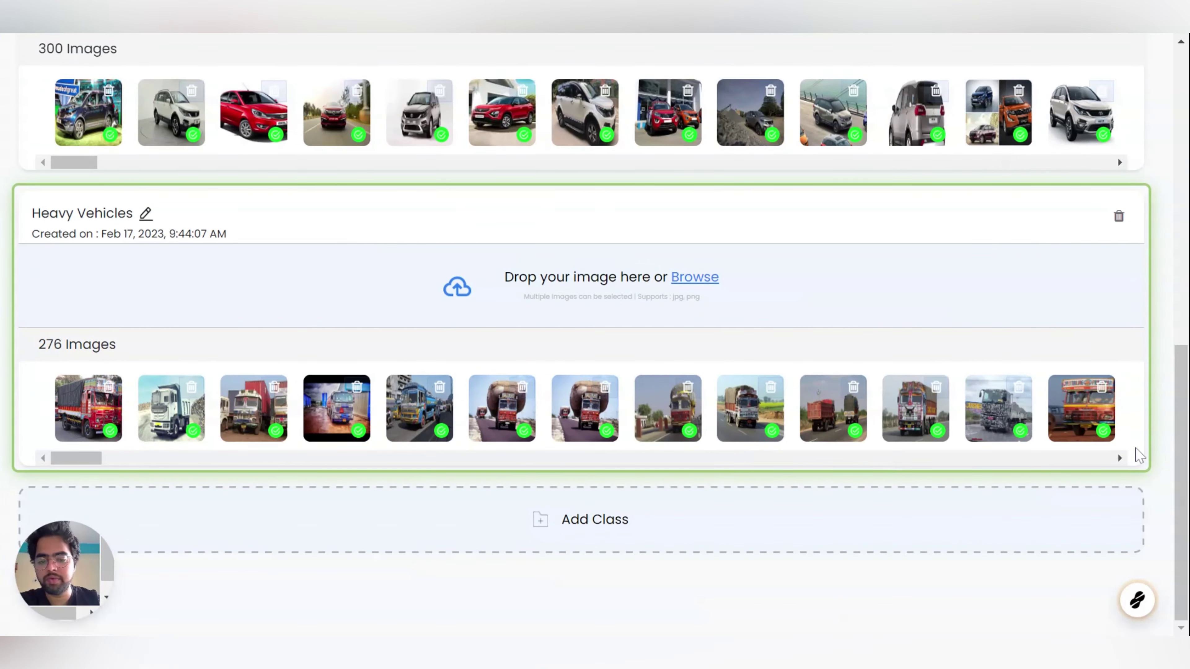
scroll(1139, 457, "up", 6)
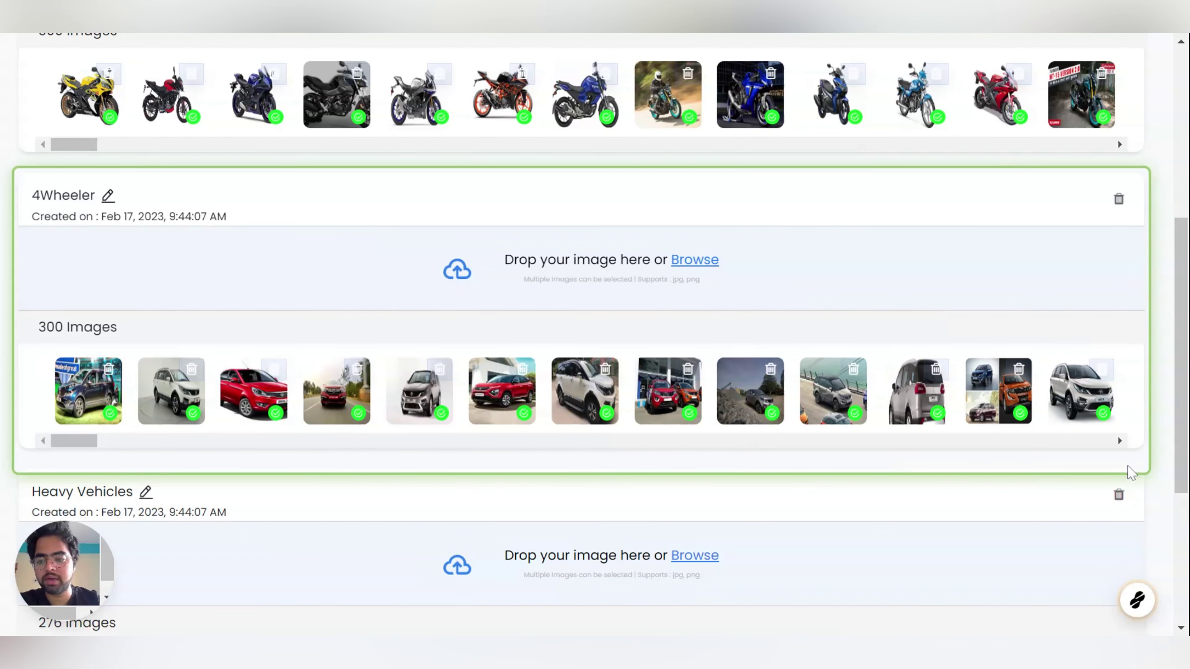
scroll(1128, 469, "up", 6)
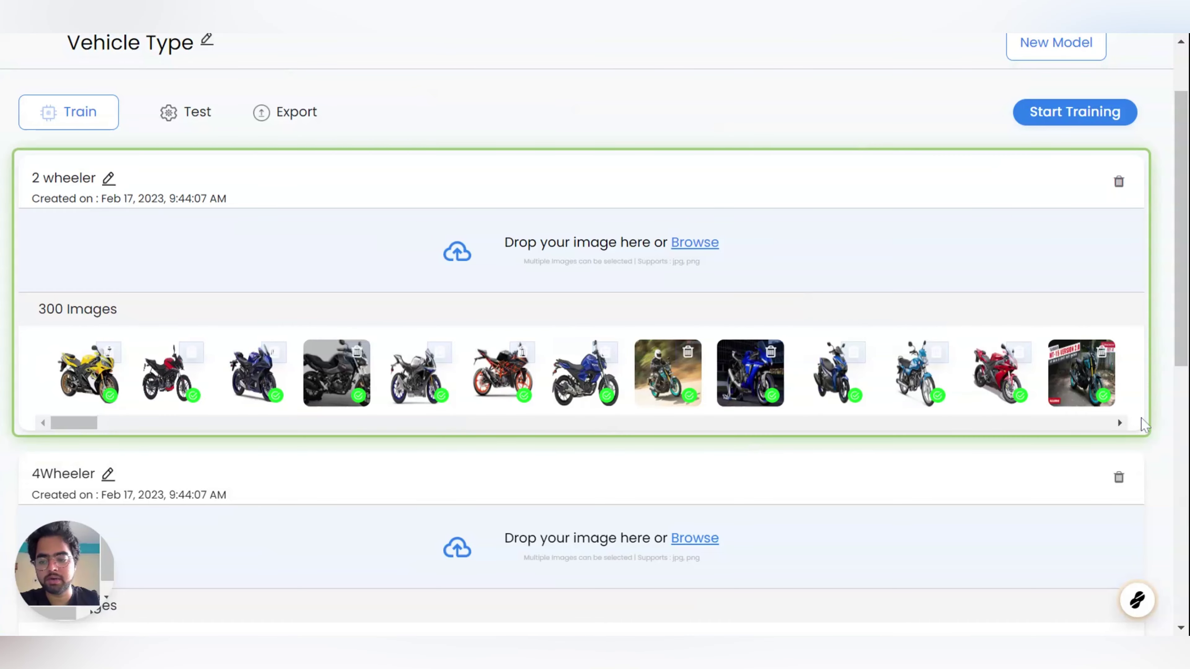
scroll(1142, 421, "down", 12)
scroll(1142, 422, "up", 12)
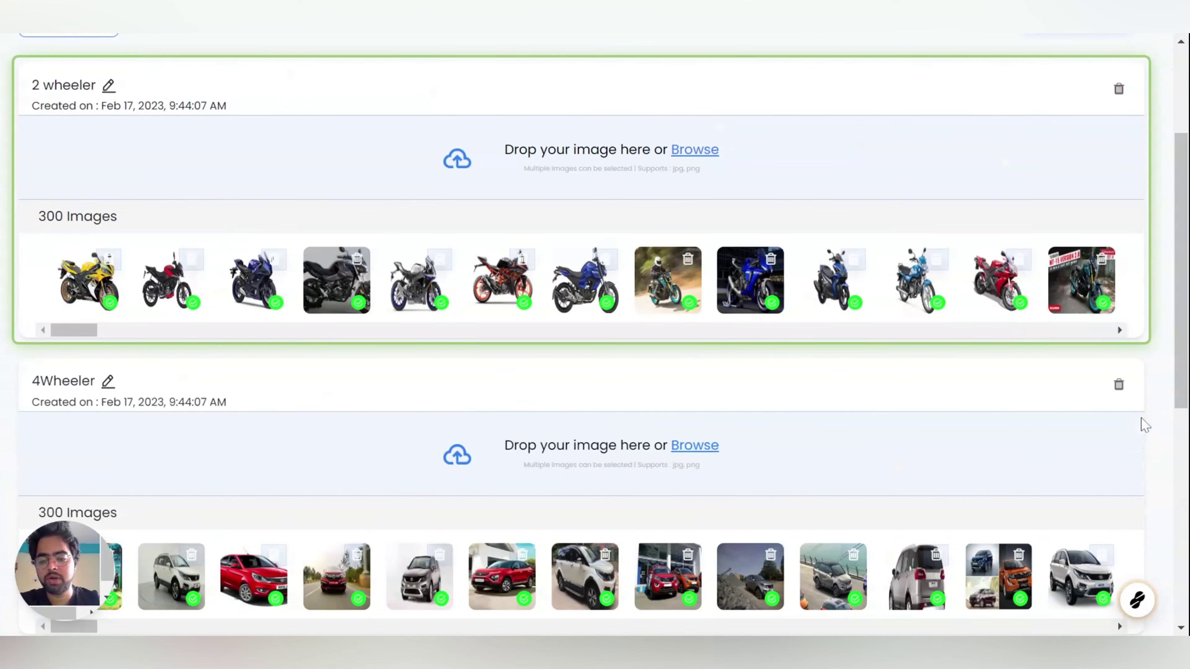
scroll(1152, 404, "up", 2)
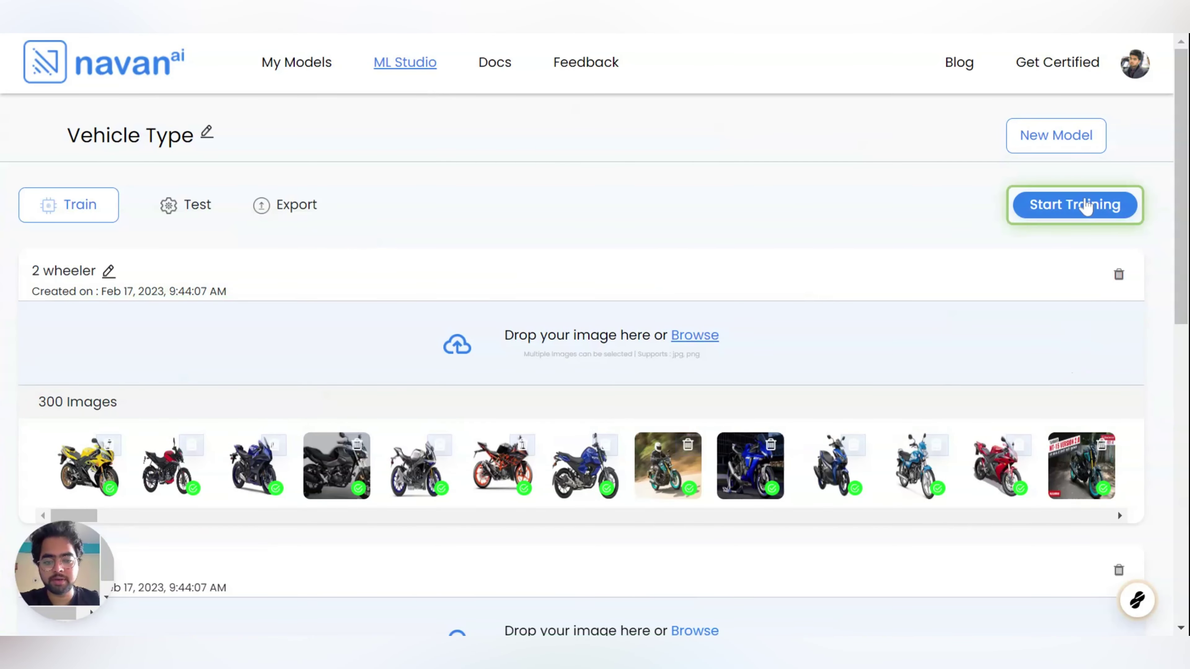
left_click(1085, 207)
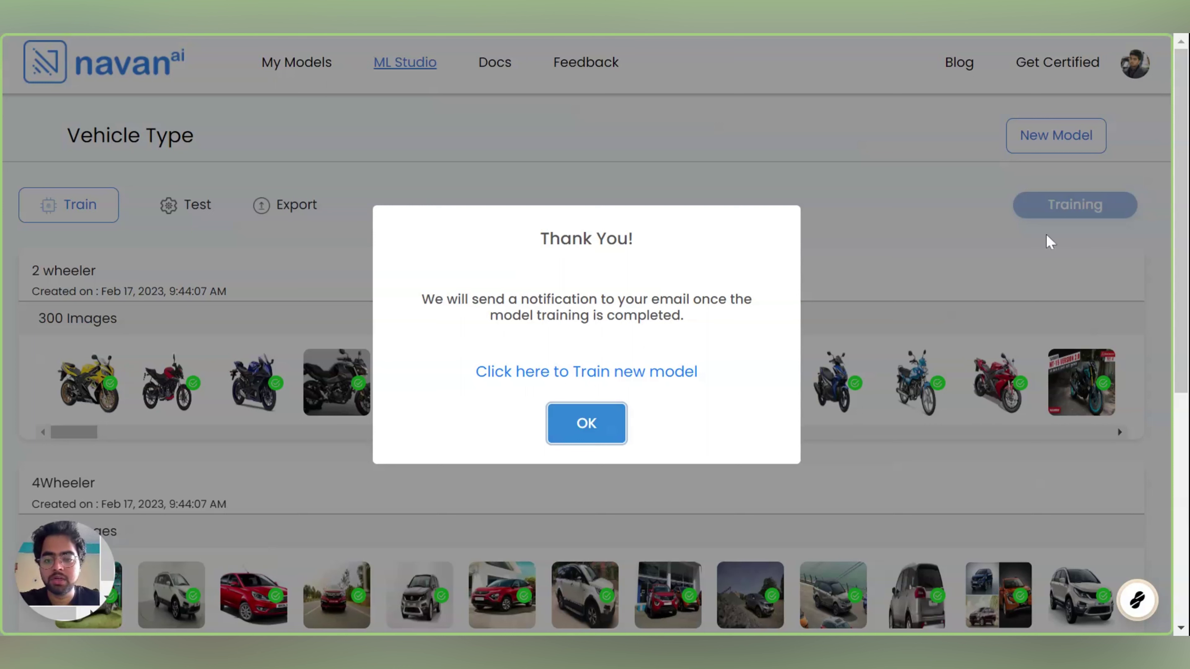
left_click(586, 424)
mouse_move(1141, 607)
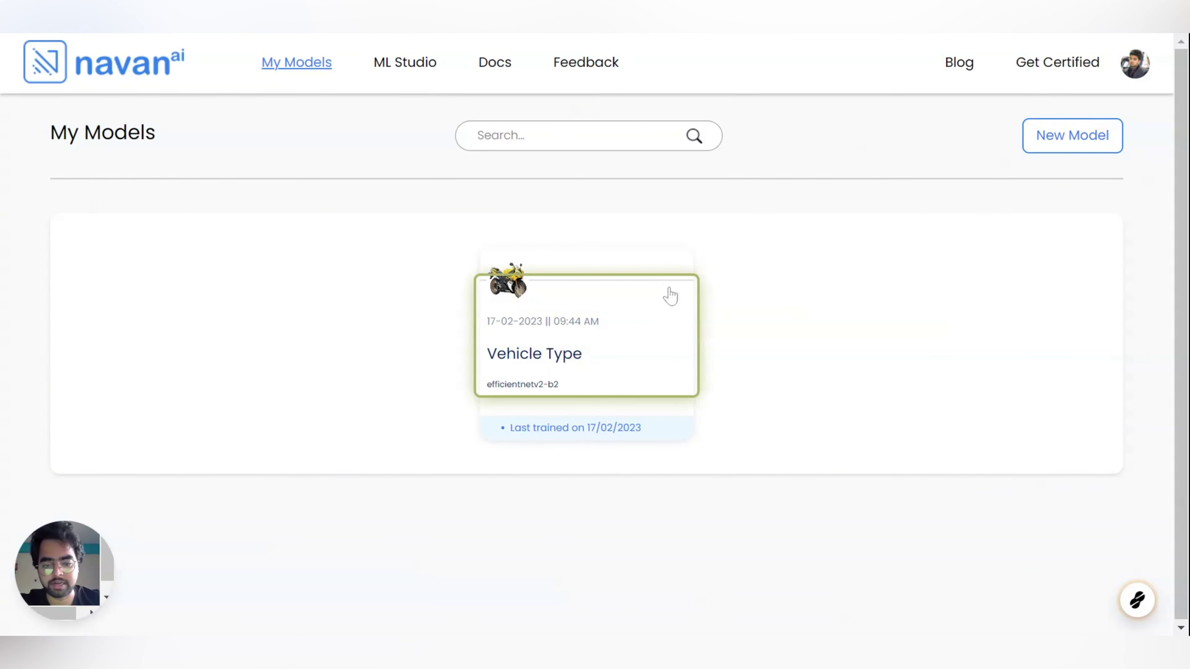
Step: Open the trained Vehicle Type model from the saved models and look through its training classes
left_click(659, 310)
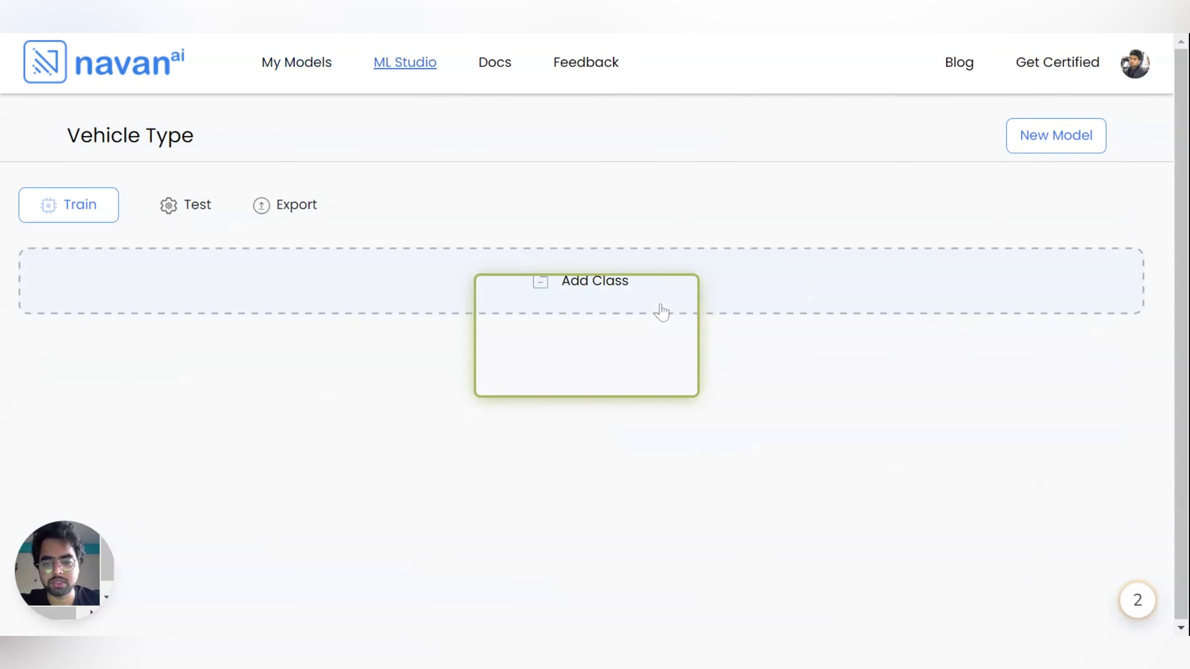
left_click(100, 211)
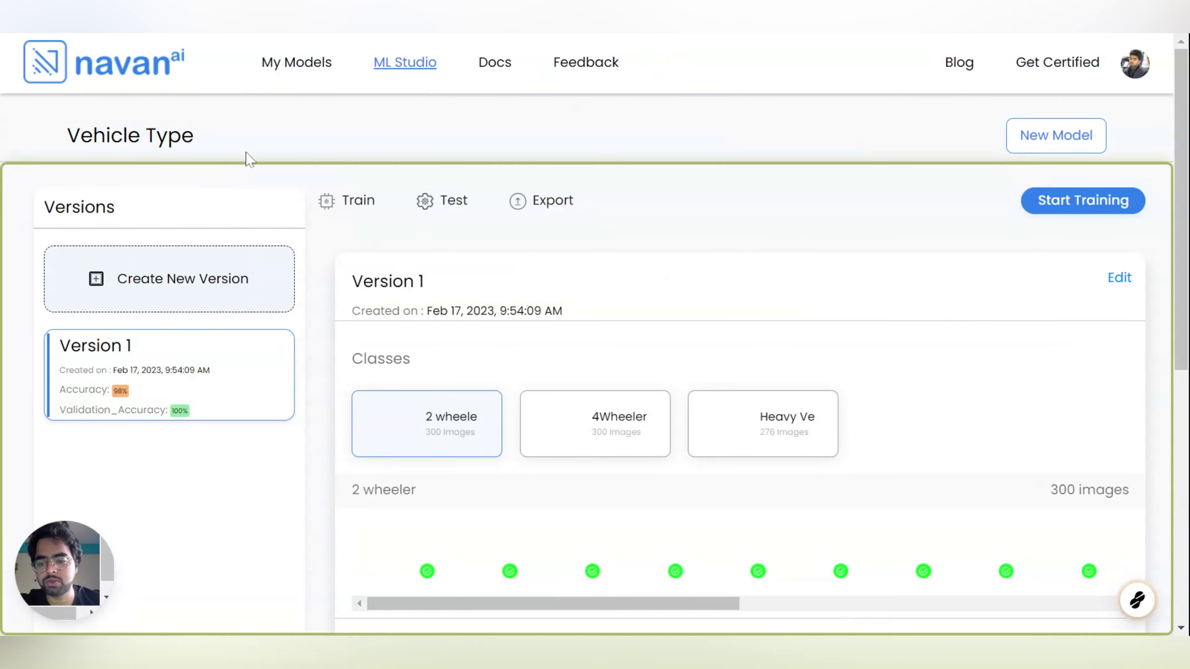
left_click(447, 206)
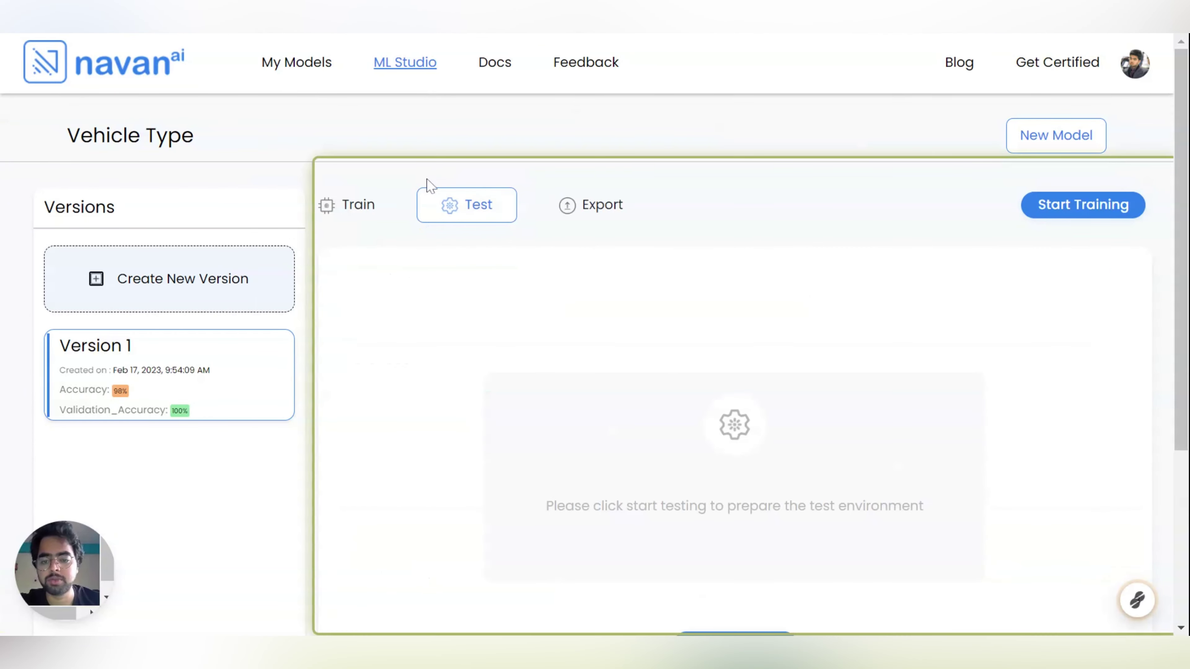
left_click(356, 208)
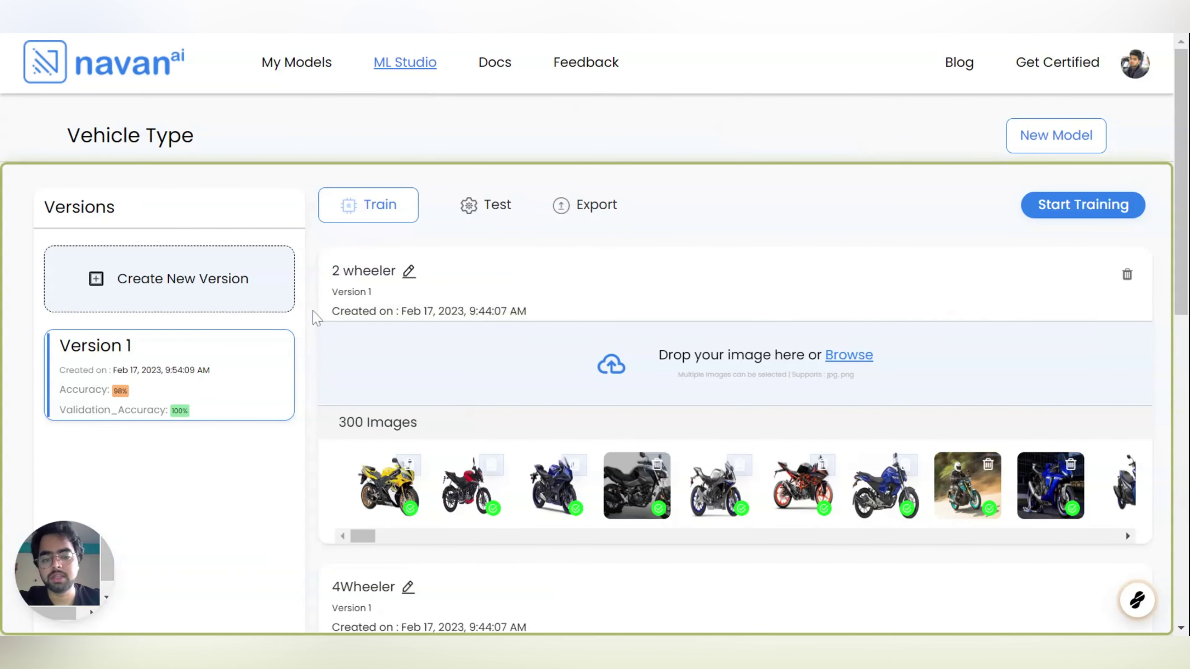
scroll(997, 323, "down", 5)
scroll(990, 337, "up", 2)
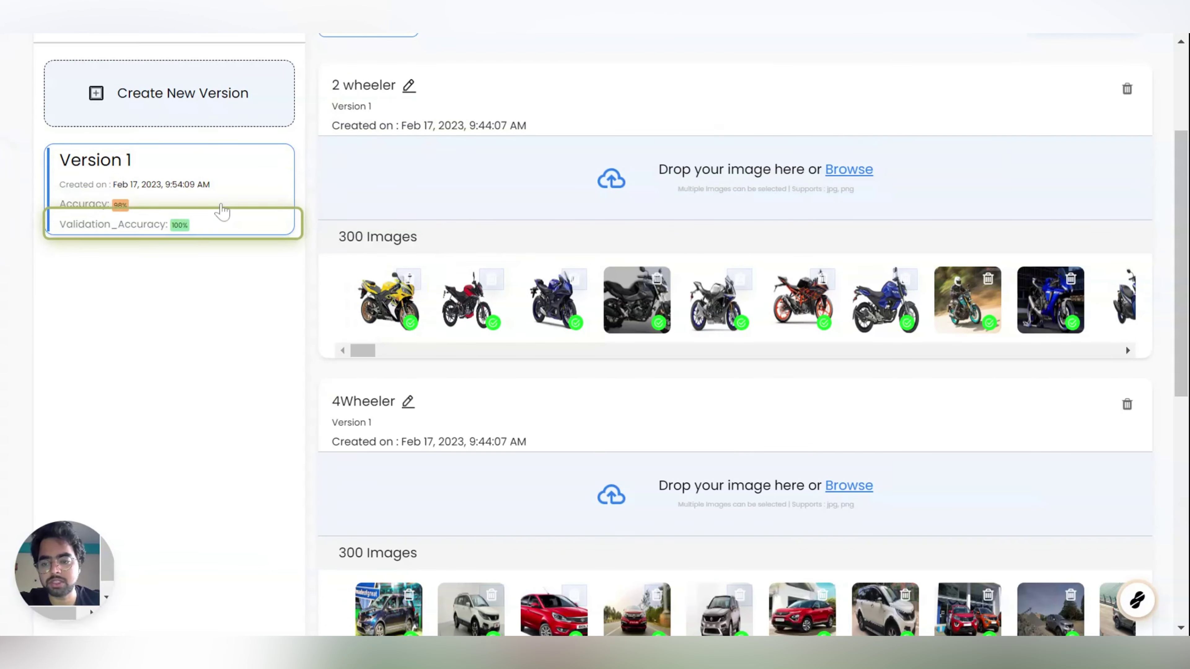
Step: Examine the classes, accuracy and loss metrics, and train/validation dataset split of Version 1
left_click(230, 190)
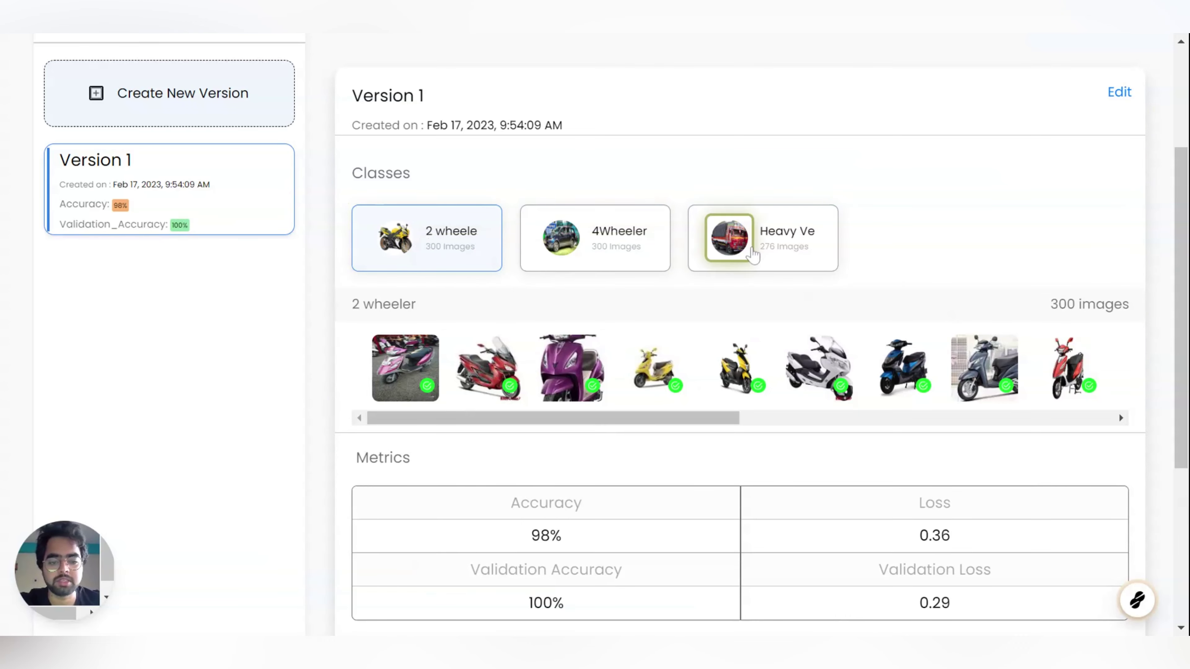
scroll(959, 220, "down", 1)
scroll(958, 221, "down", 5)
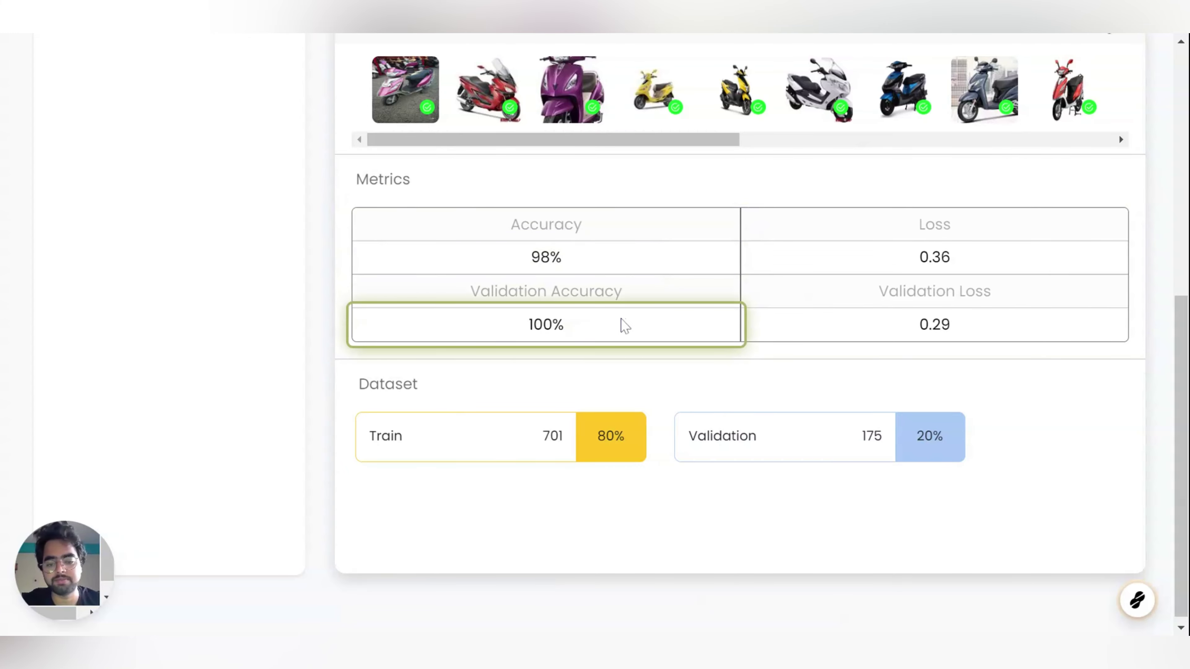
scroll(621, 324, "up", 2)
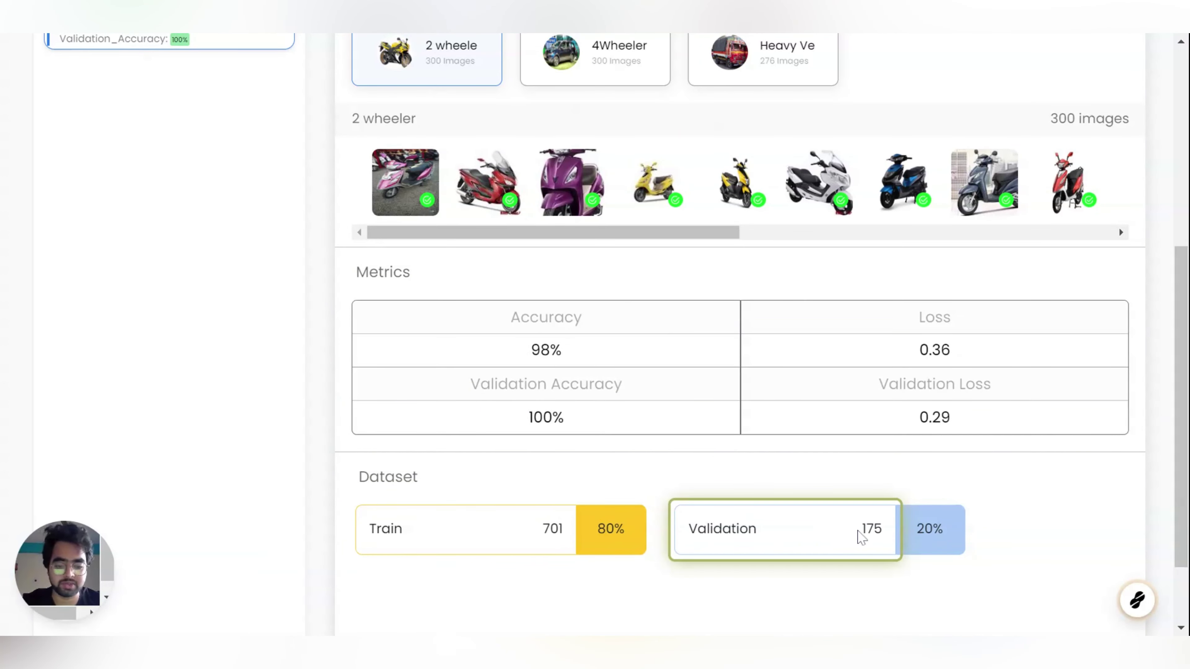
scroll(859, 539, "up", 8)
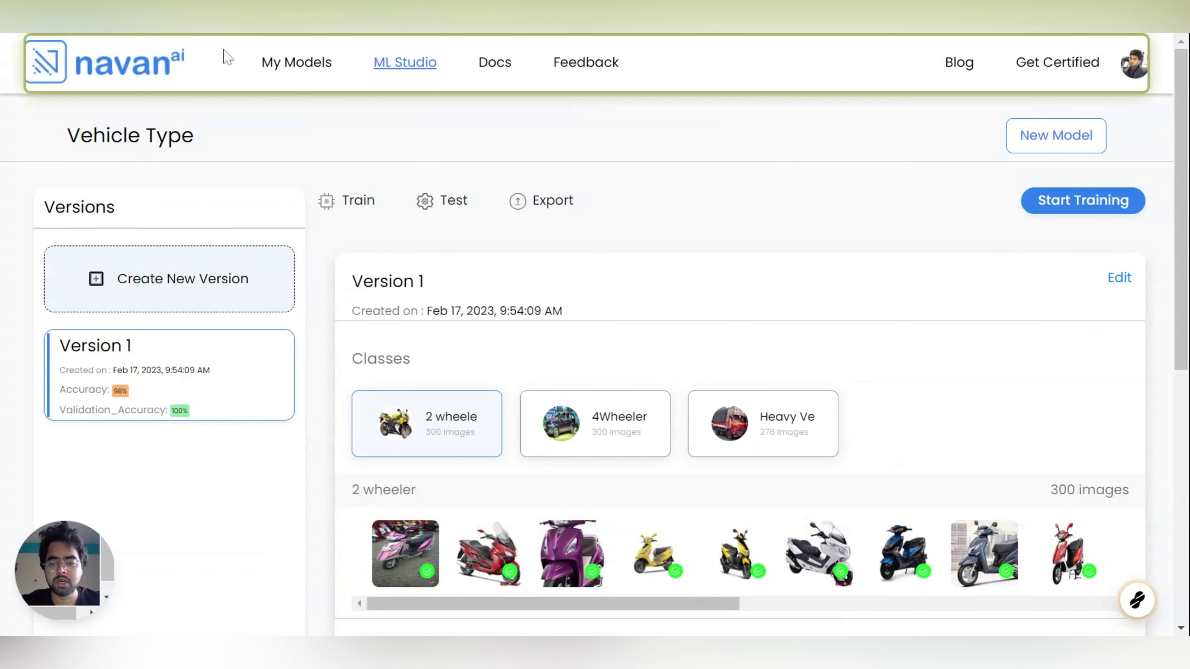
Step: Start the test environment for Version 1 and test the model on a motorcycle image, checking the class predictions
left_click(440, 209)
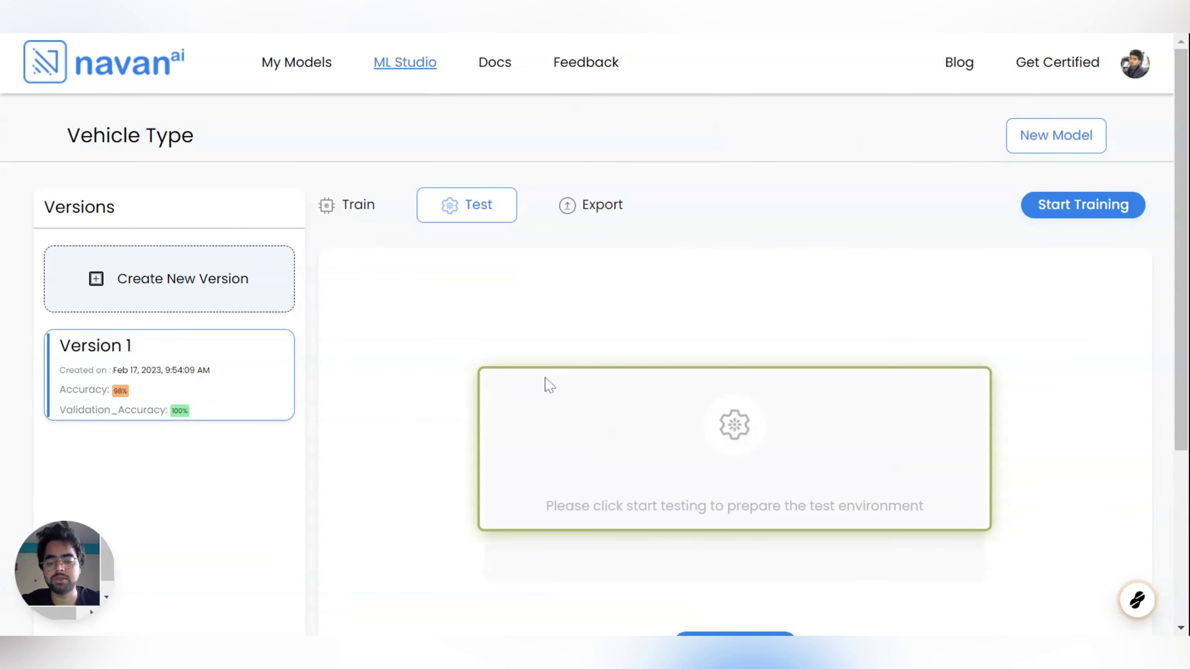
scroll(853, 388, "down", 4)
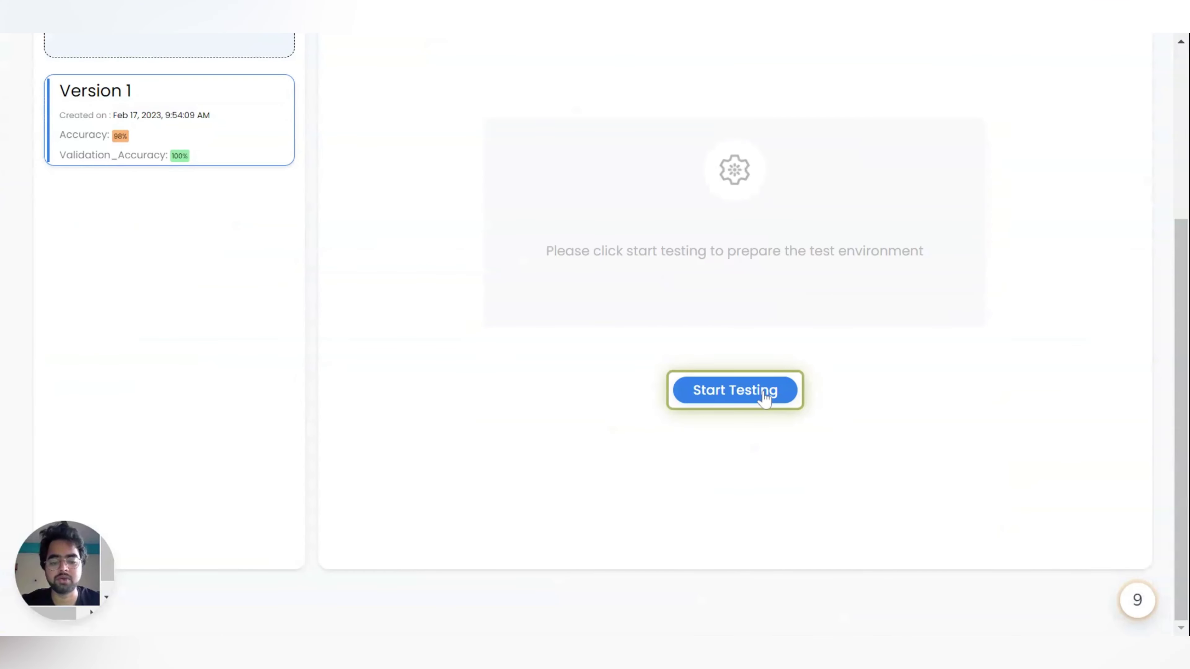
left_click(764, 399)
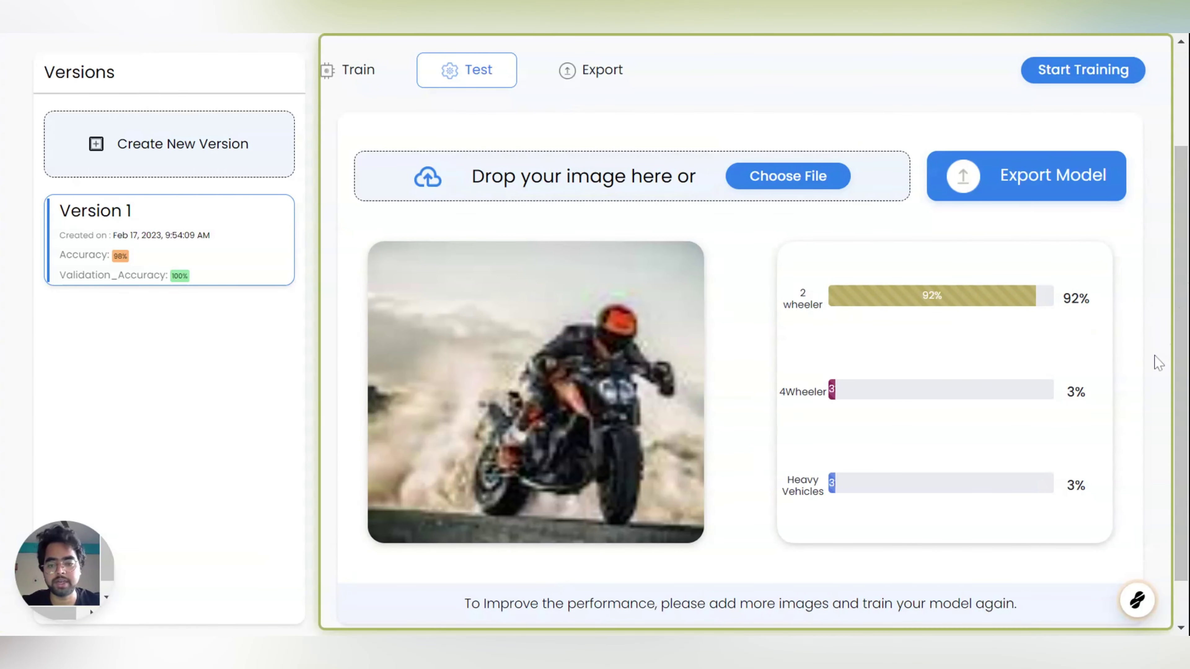
scroll(406, 138, "up", 2)
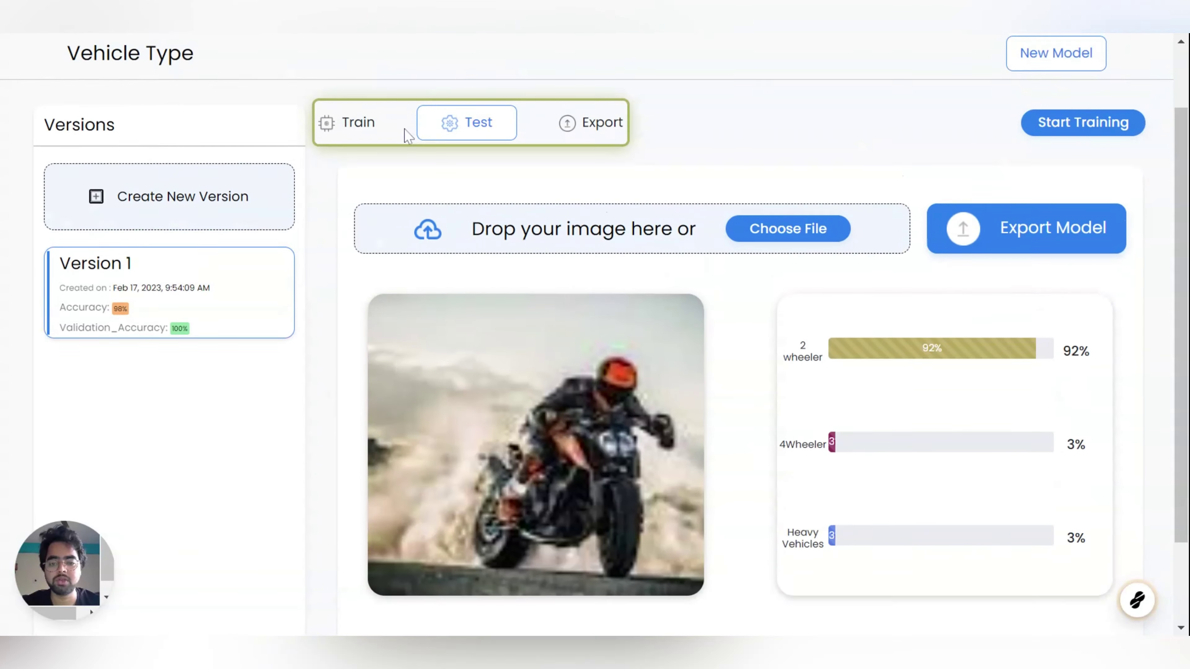
scroll(864, 297, "down", 2)
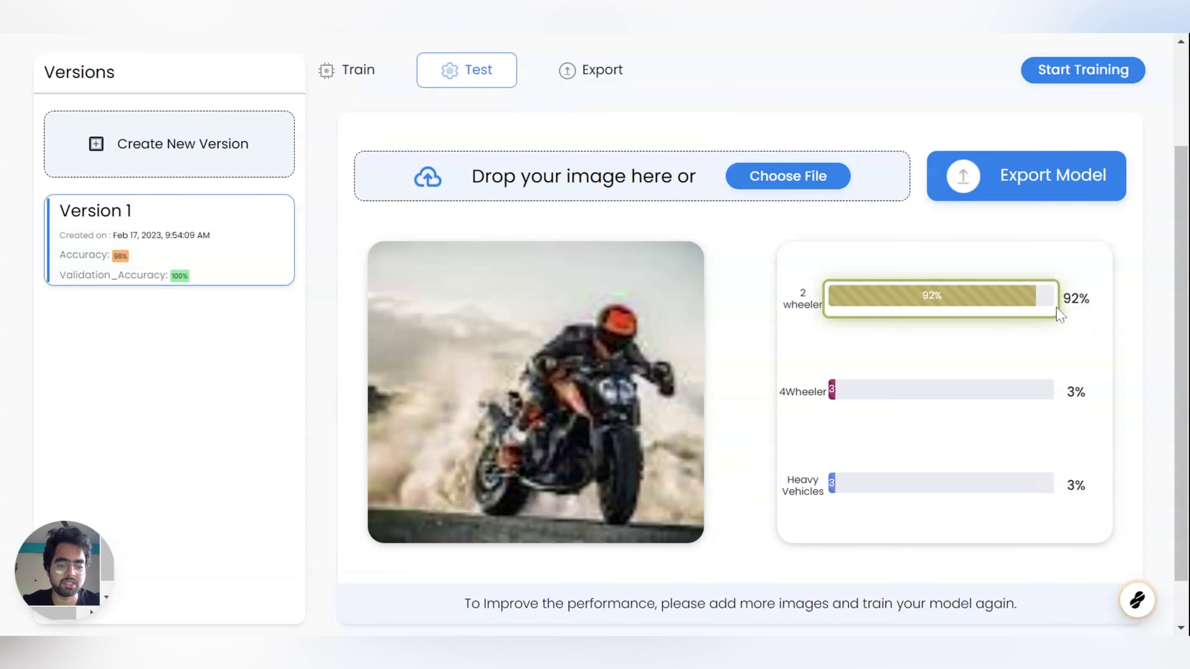
Step: Revisit the training classes and open the model's export page to examine the model files, Docker image and API options
left_click(356, 71)
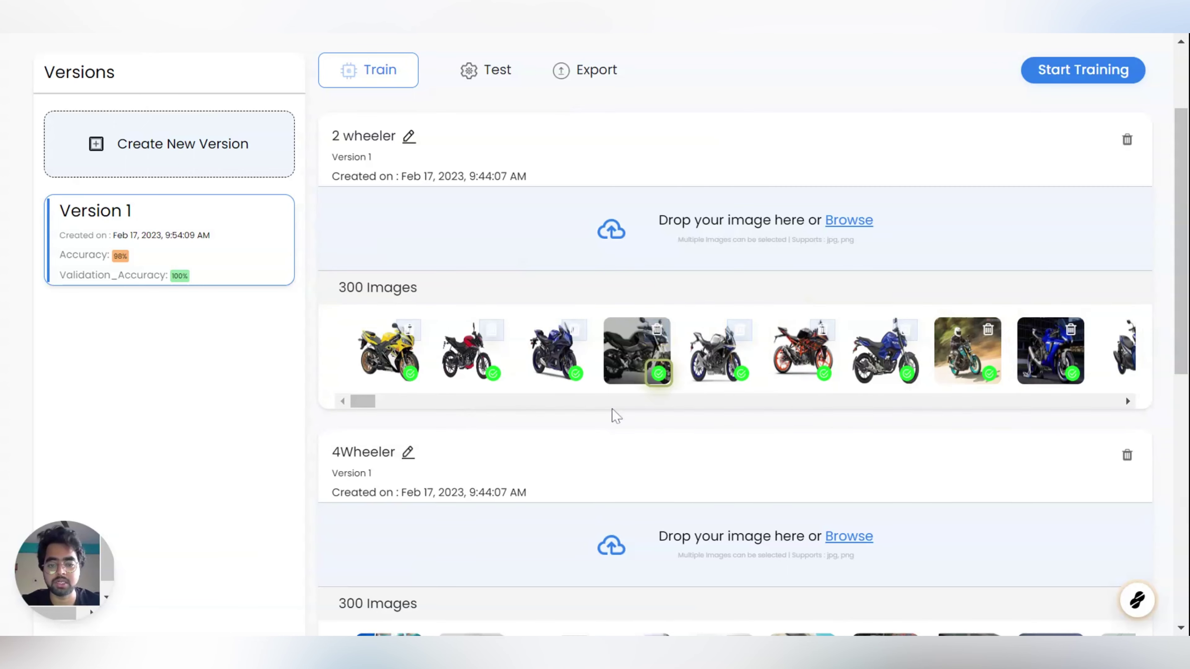
scroll(464, 108, "up", 2)
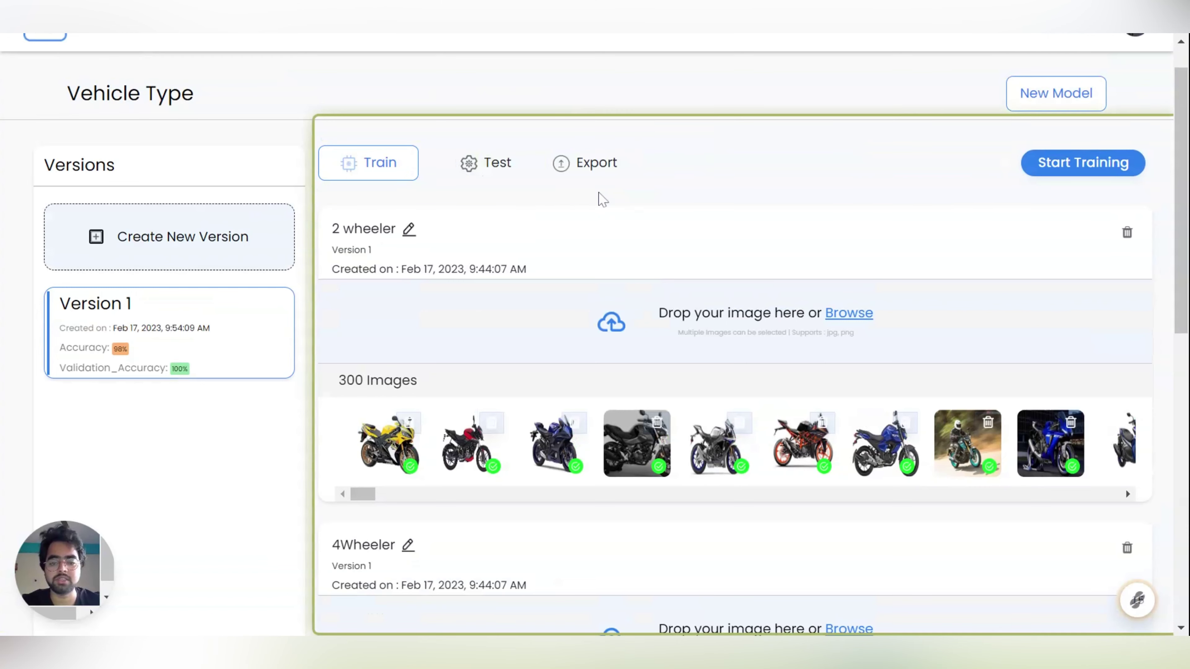
left_click(581, 162)
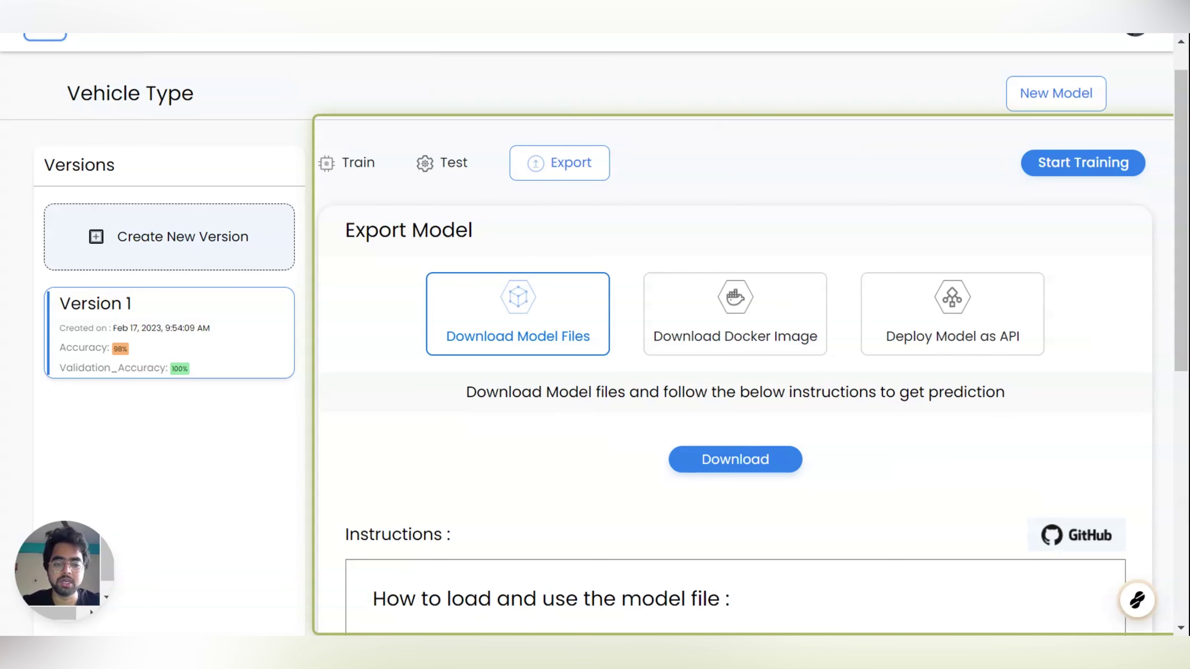
scroll(1170, 329, "down", 2)
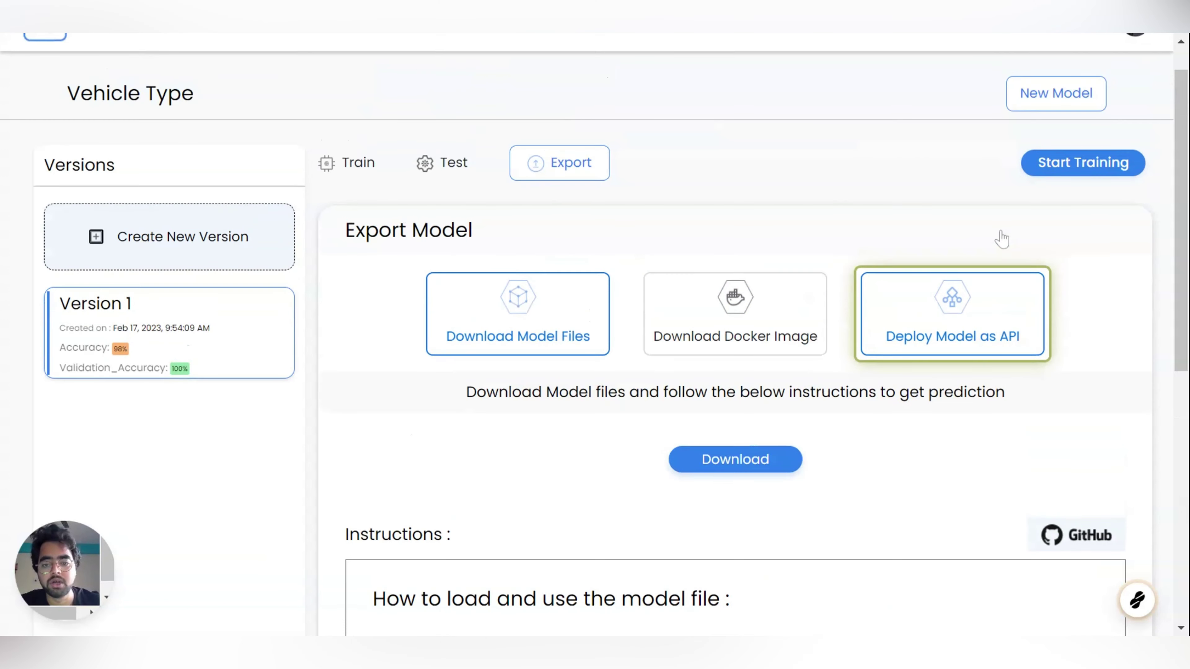
scroll(1110, 269, "up", 1)
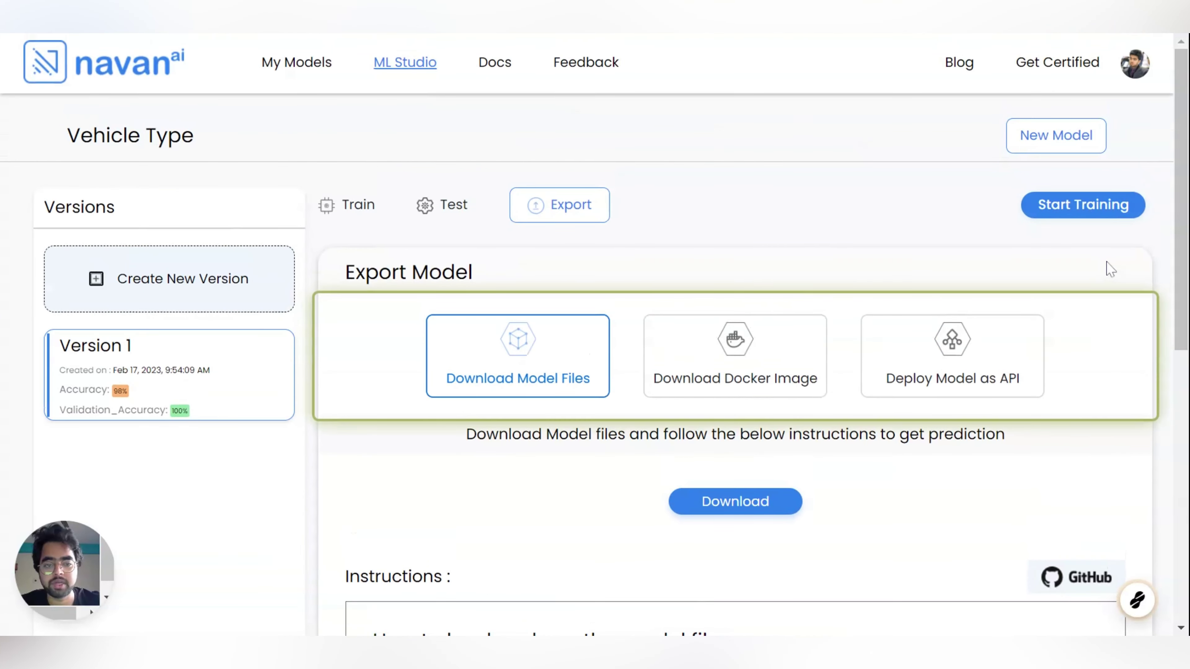